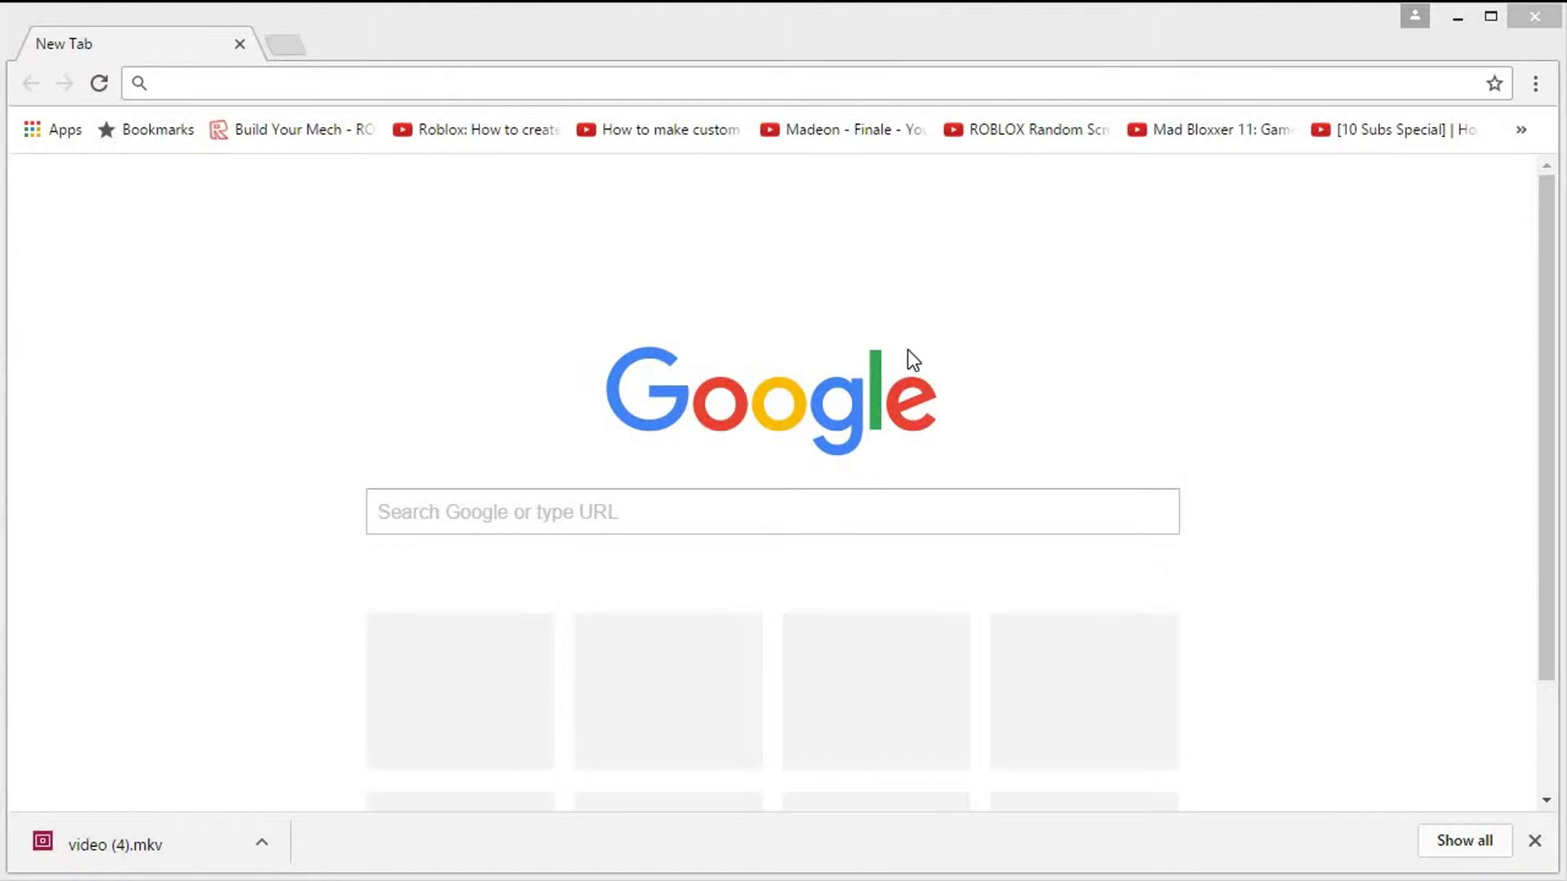
# Step: Go to panzoid.com/tools/clipmaker by entering 'panzoid' in Chrome's address bar
pyautogui.click(320, 82)
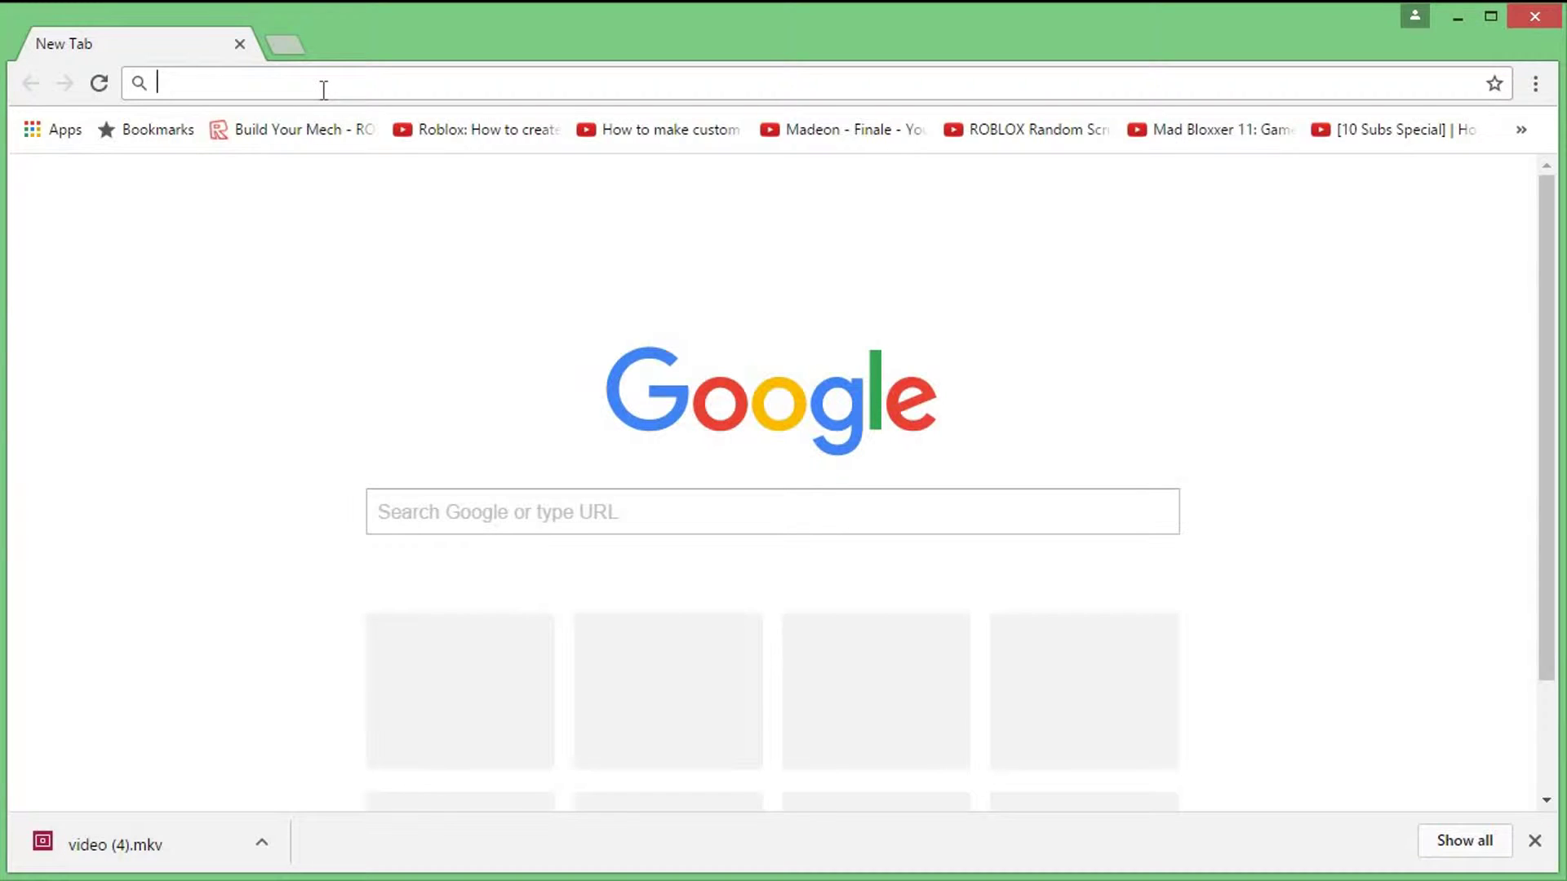
pyautogui.write('p')
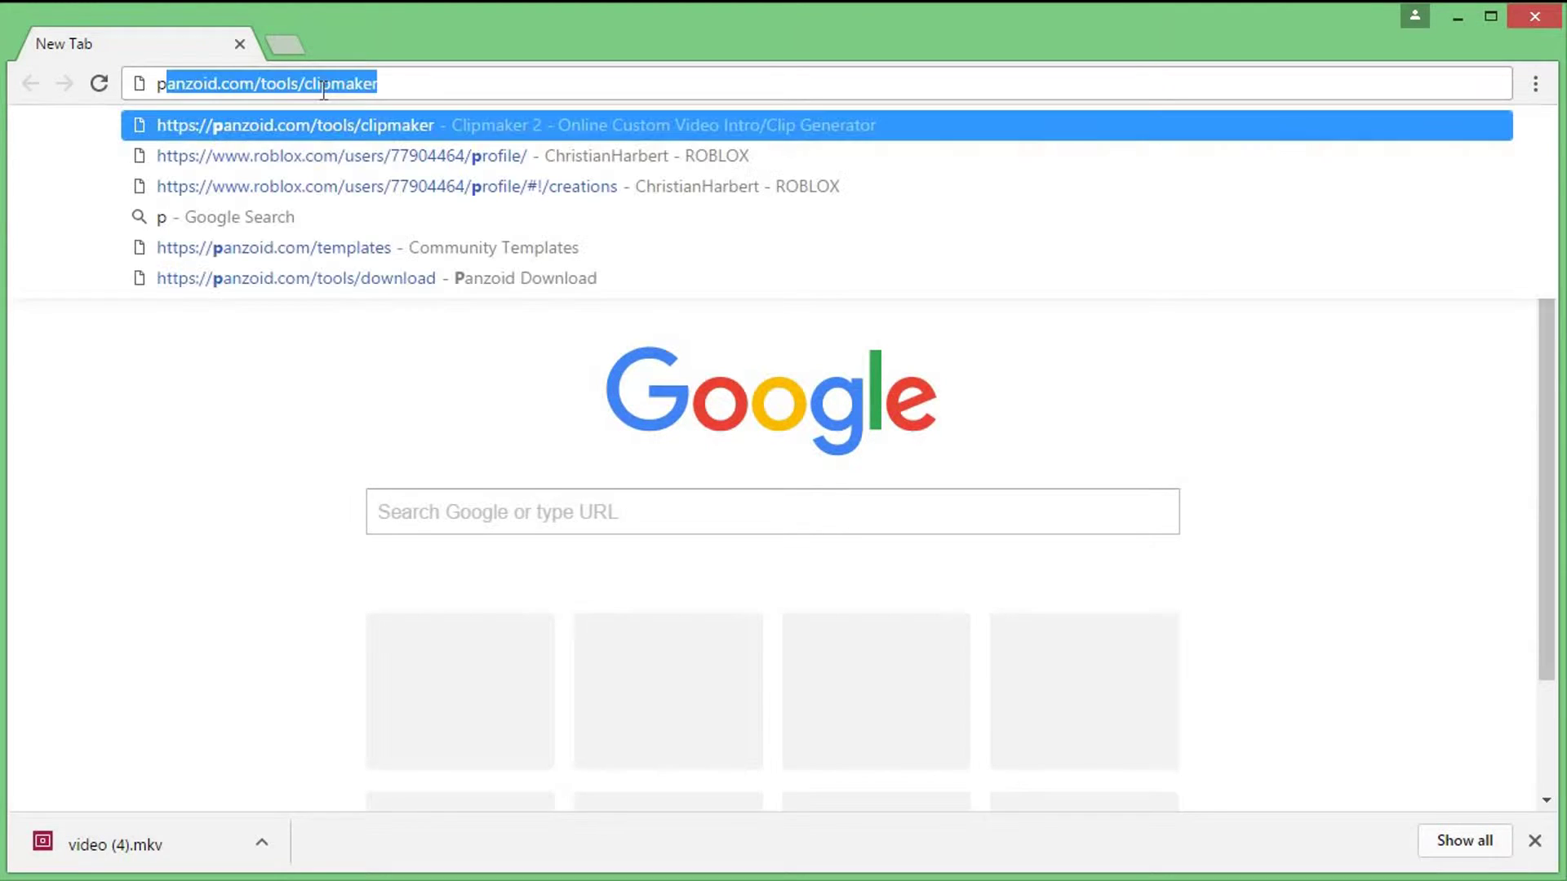
pyautogui.write('a')
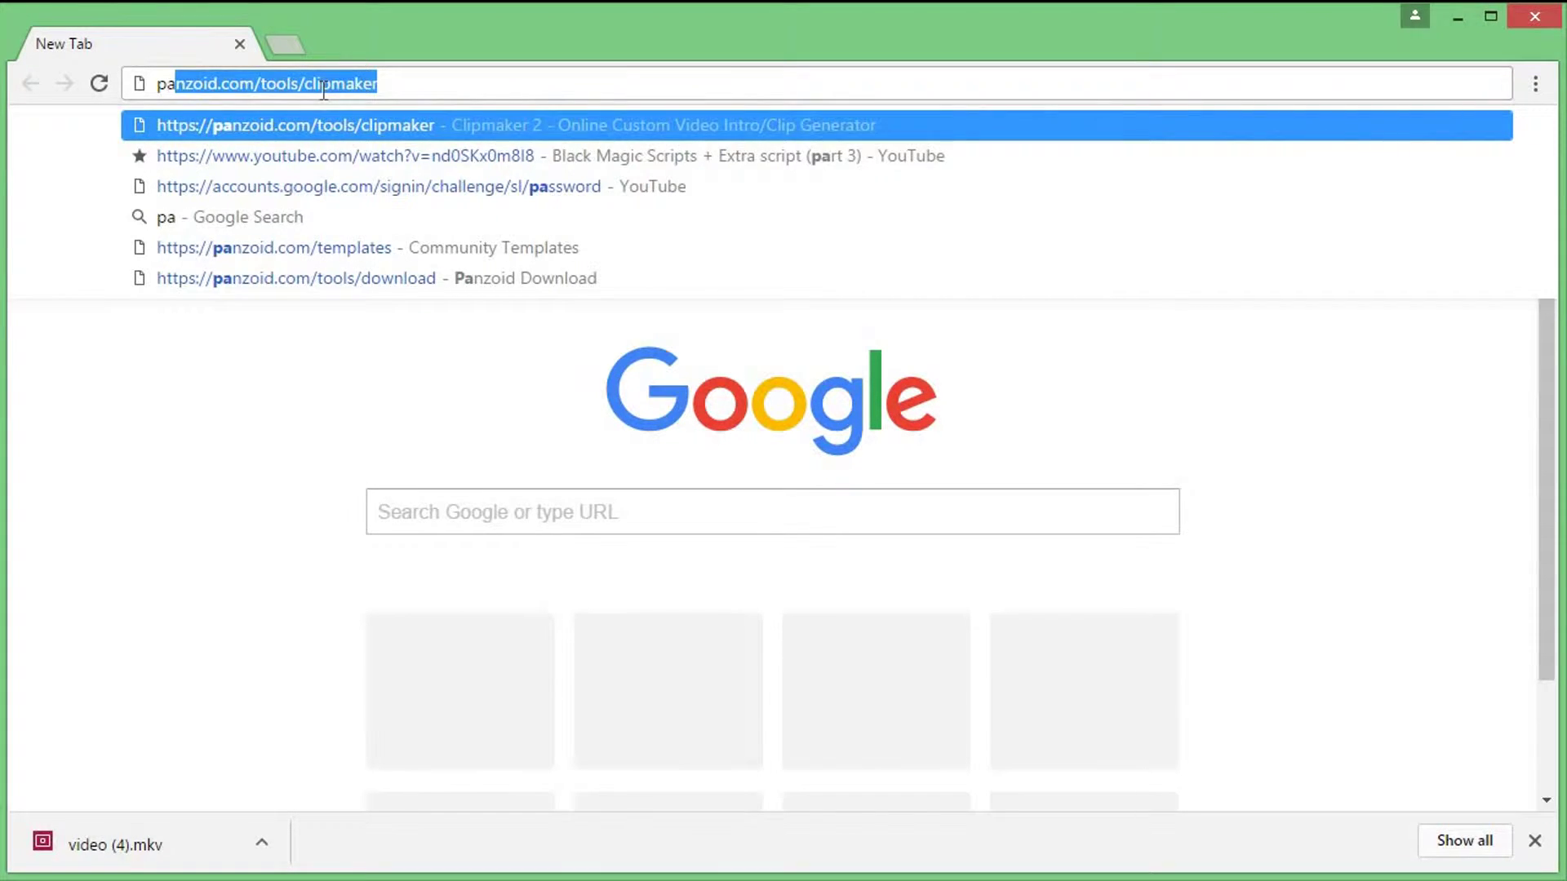
pyautogui.write('nzoid')
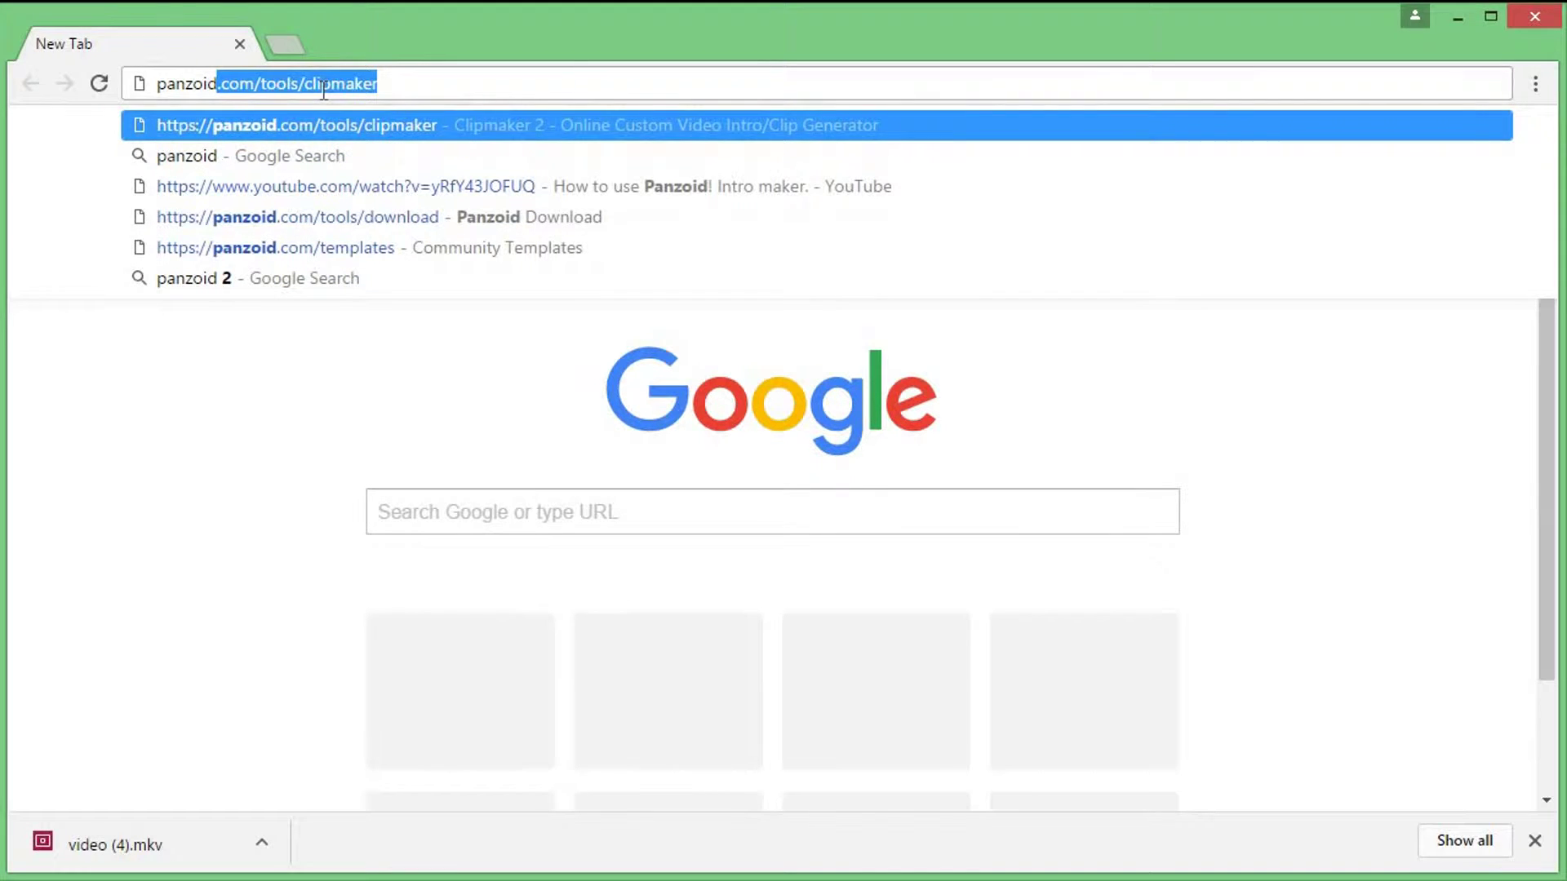
pyautogui.press('Return')
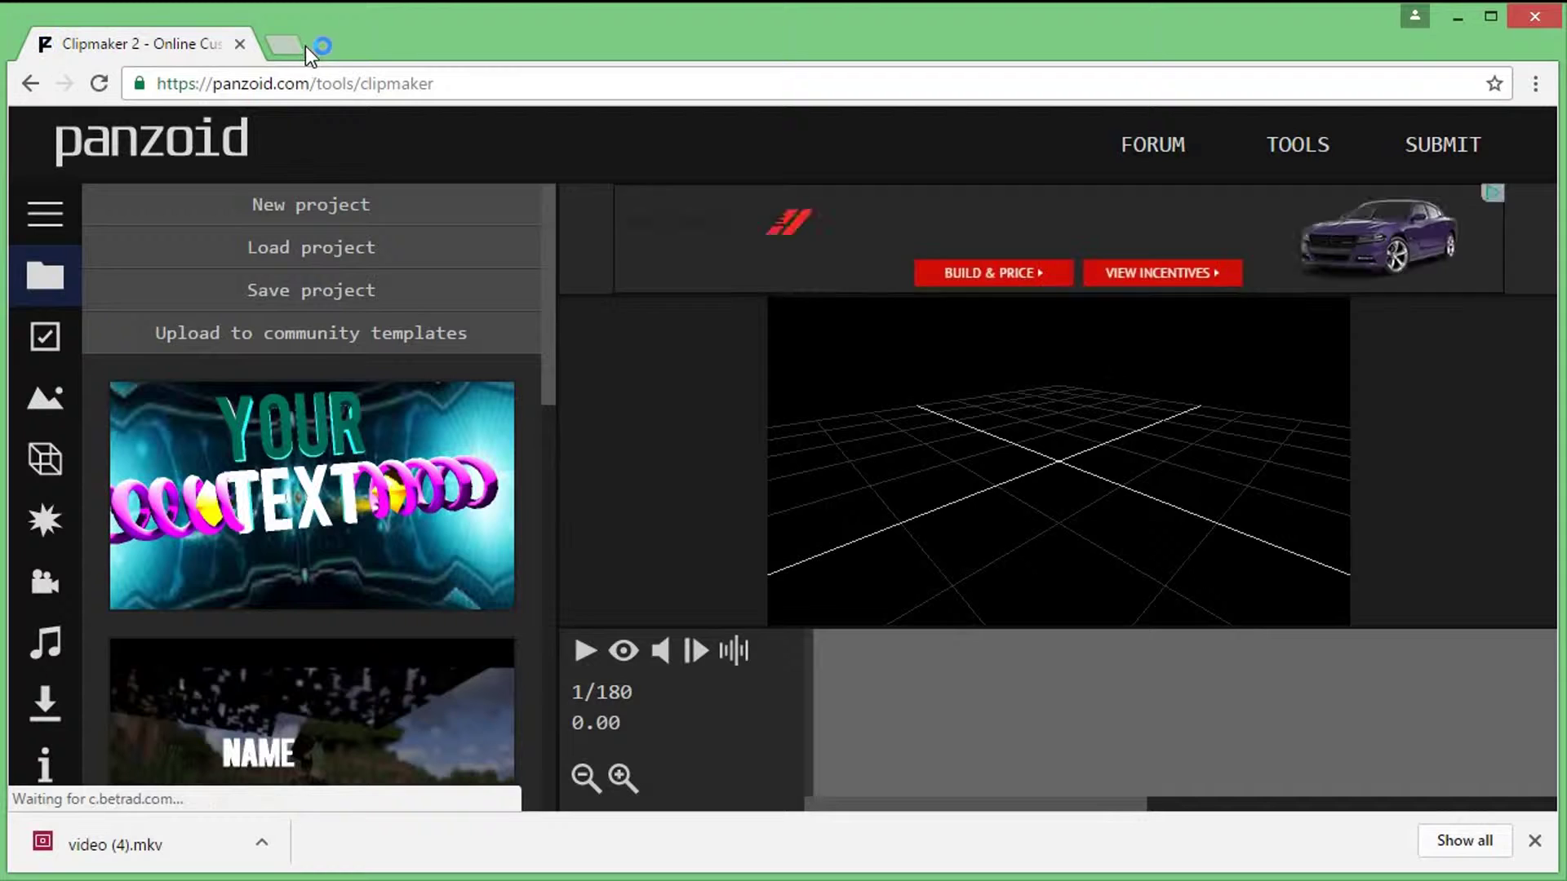
# Step: Search Google for 'panzoid' in a new browser tab
pyautogui.click(287, 44)
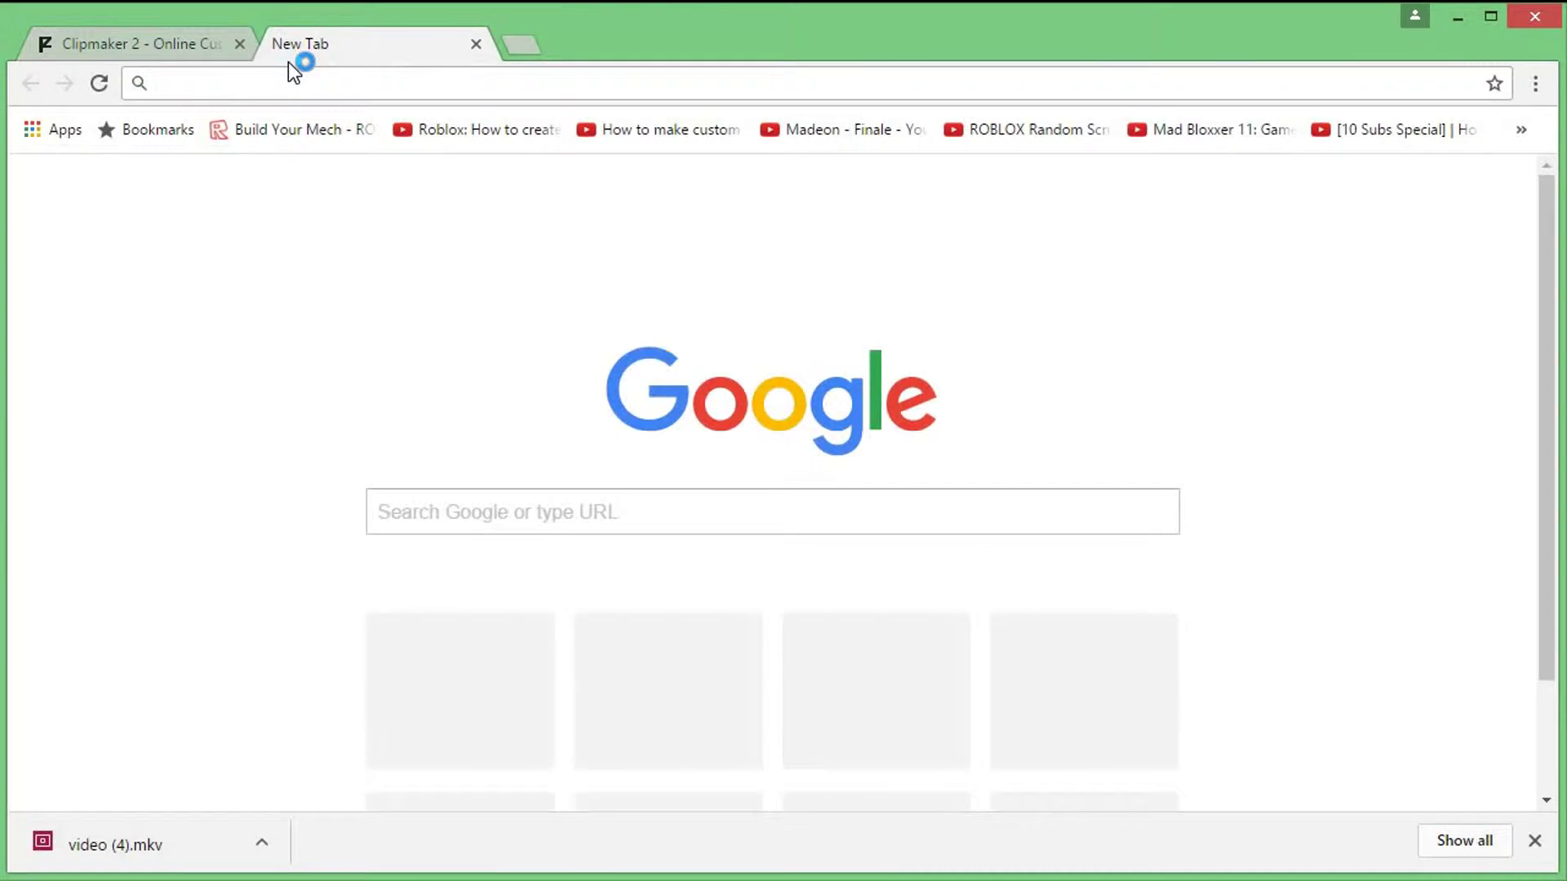
pyautogui.write('pazoid')
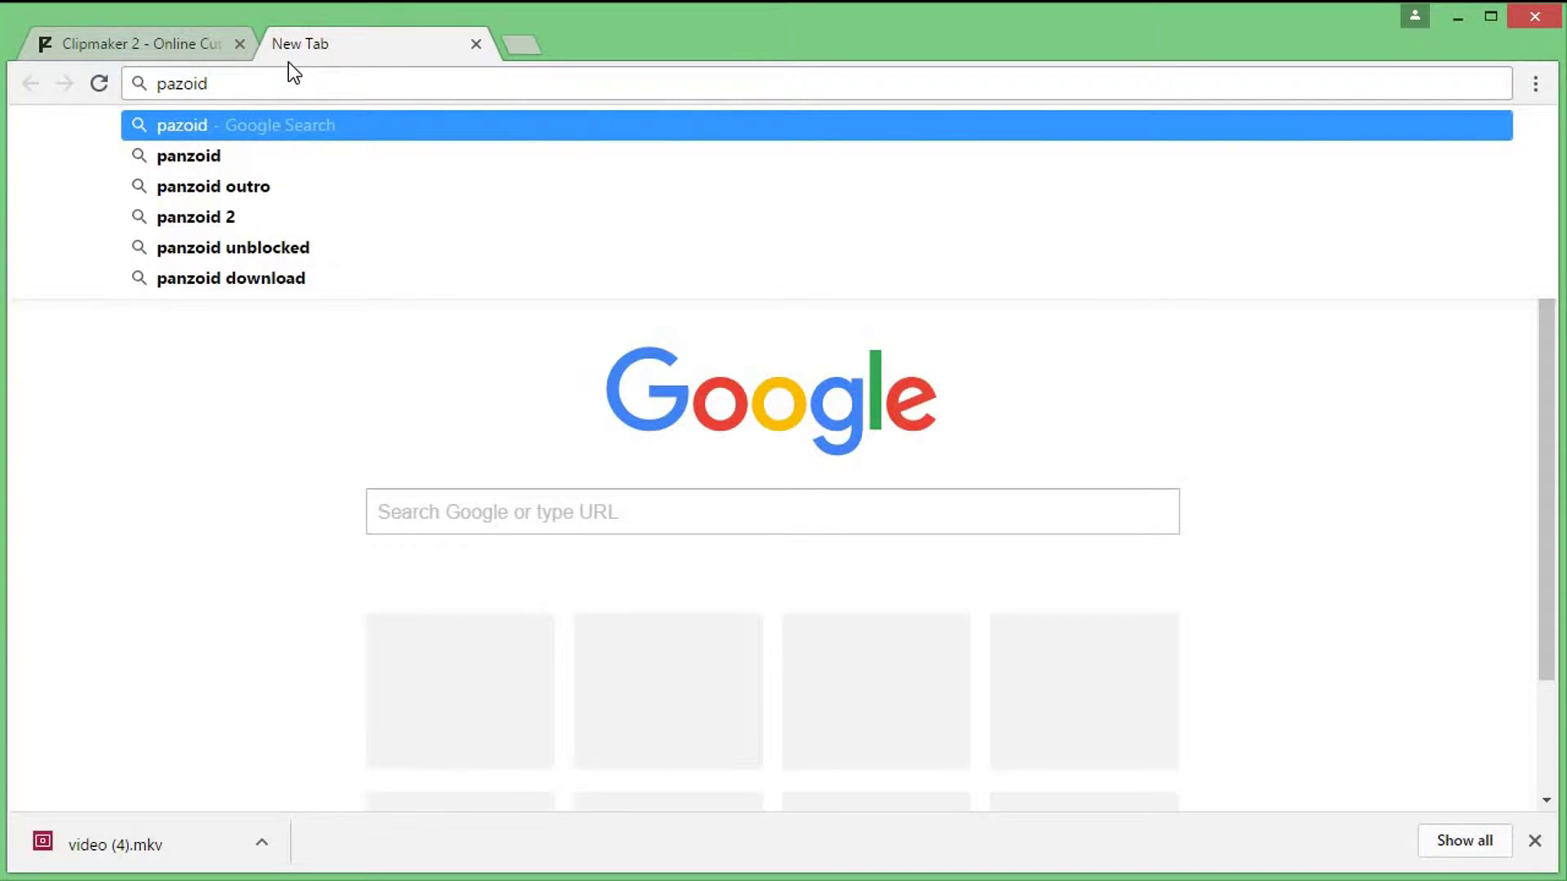
pyautogui.press('BackSpace')
pyautogui.press('BackSpace')
pyautogui.press('BackSpace')
pyautogui.press('BackSpace')
pyautogui.write('nzoid')
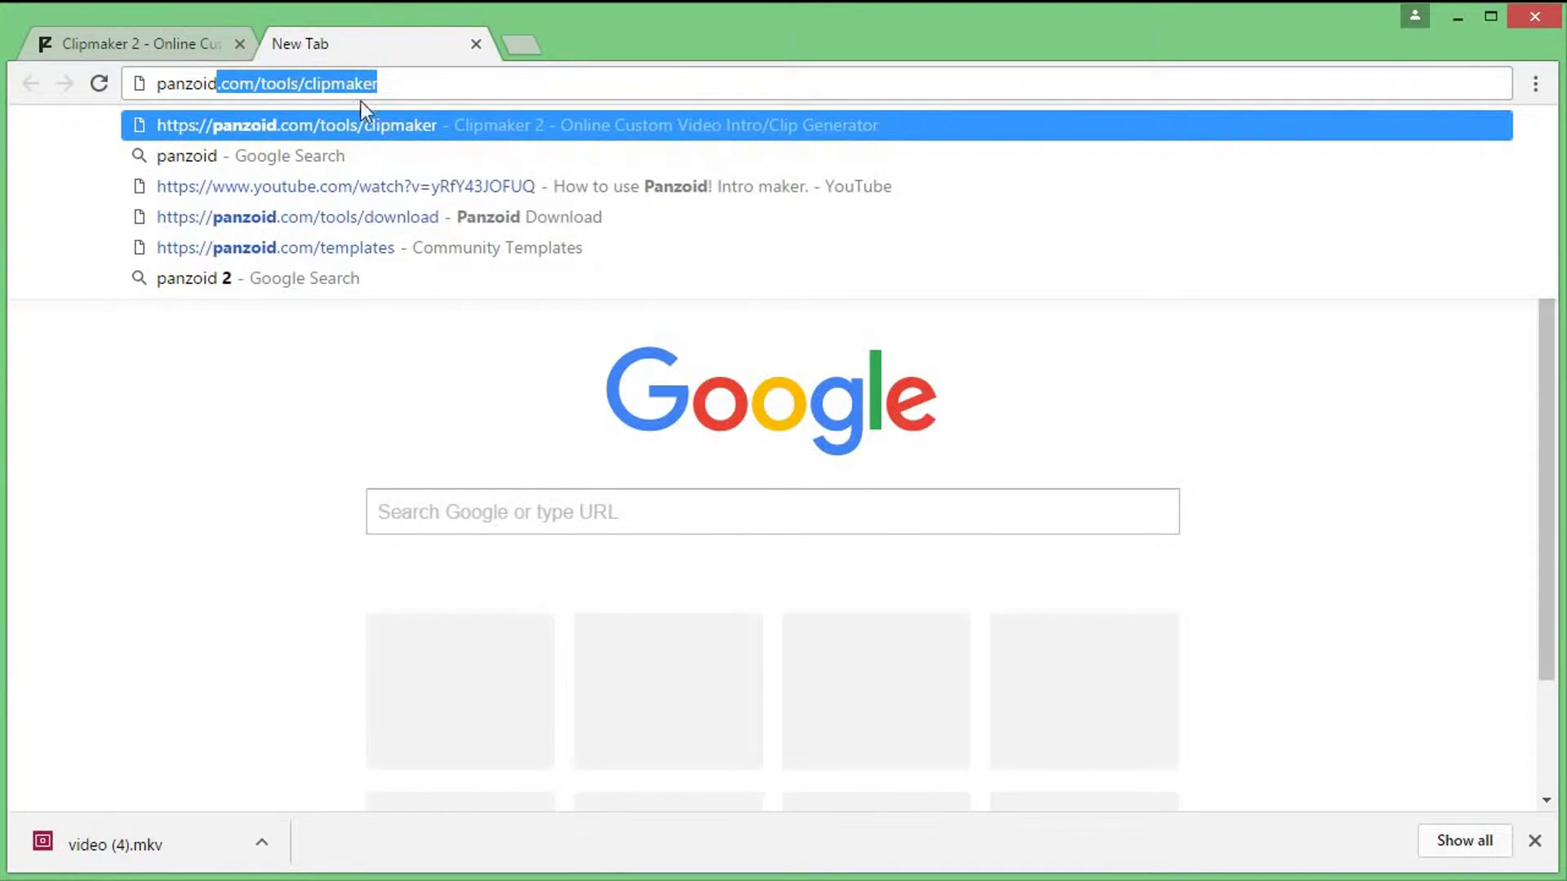
pyautogui.click(440, 73)
pyautogui.press('BackSpace')
pyautogui.press('BackSpace')
pyautogui.press('BackSpace')
pyautogui.press('BackSpace')
pyautogui.press('BackSpace')
pyautogui.press('BackSpace')
pyautogui.press('BackSpace')
pyautogui.press('BackSpace')
pyautogui.press('BackSpace')
pyautogui.press('BackSpace')
pyautogui.press('BackSpace')
pyautogui.press('BackSpace')
pyautogui.press('BackSpace')
pyautogui.press('BackSpace')
pyautogui.press('BackSpace')
pyautogui.press('BackSpace')
pyautogui.press('BackSpace')
pyautogui.press('BackSpace')
pyautogui.press('BackSpace')
pyautogui.press('BackSpace')
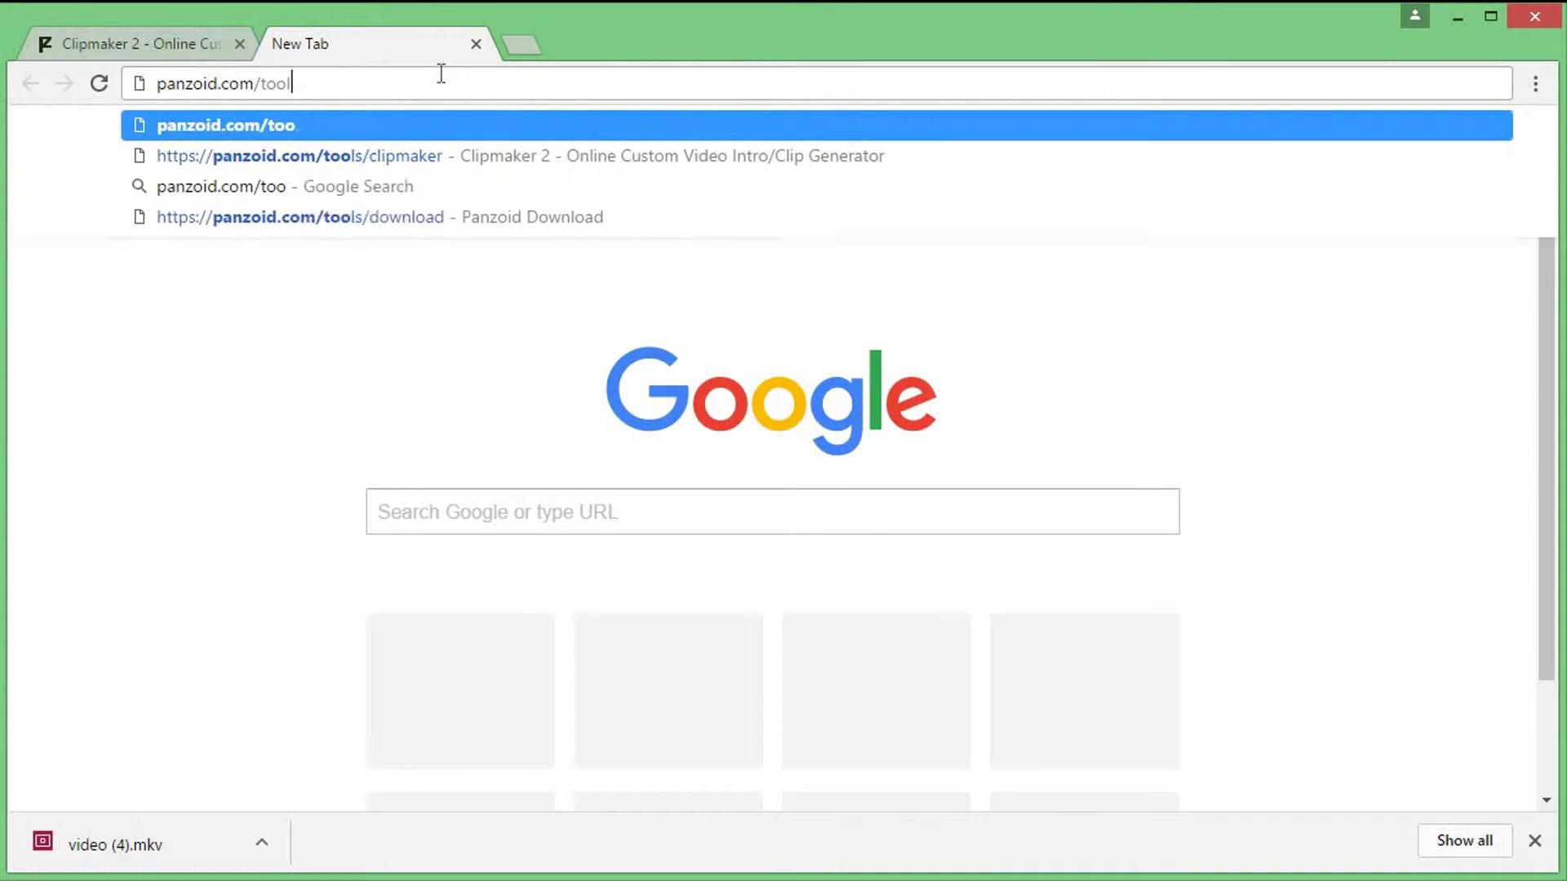
pyautogui.press('Return')
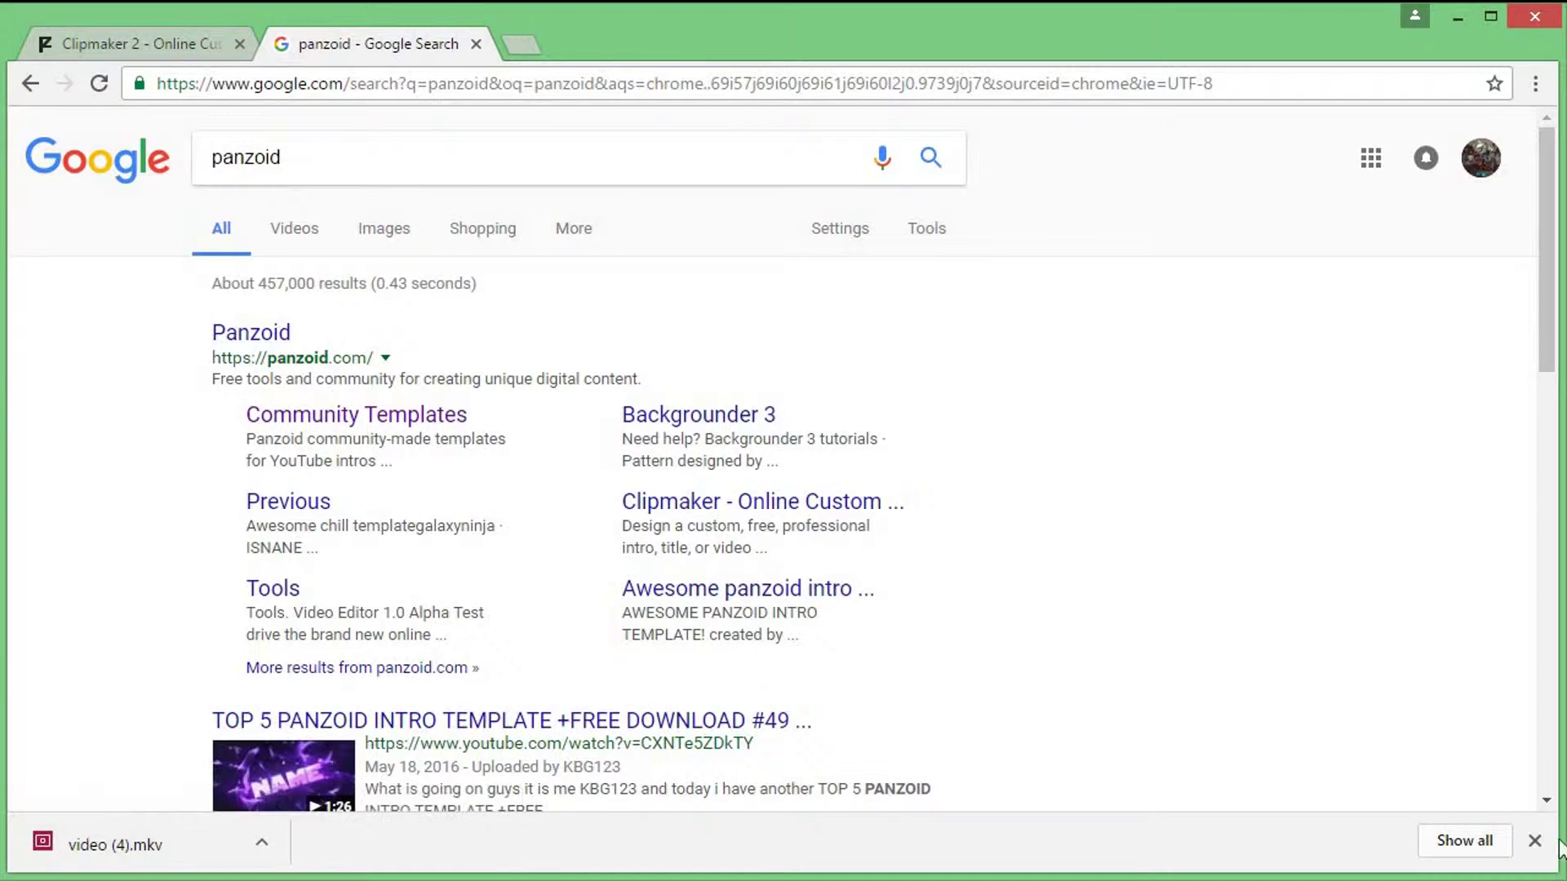
# Step: Close the downloads bar and the panzoid search tab, then scroll the template panel
pyautogui.click(1535, 842)
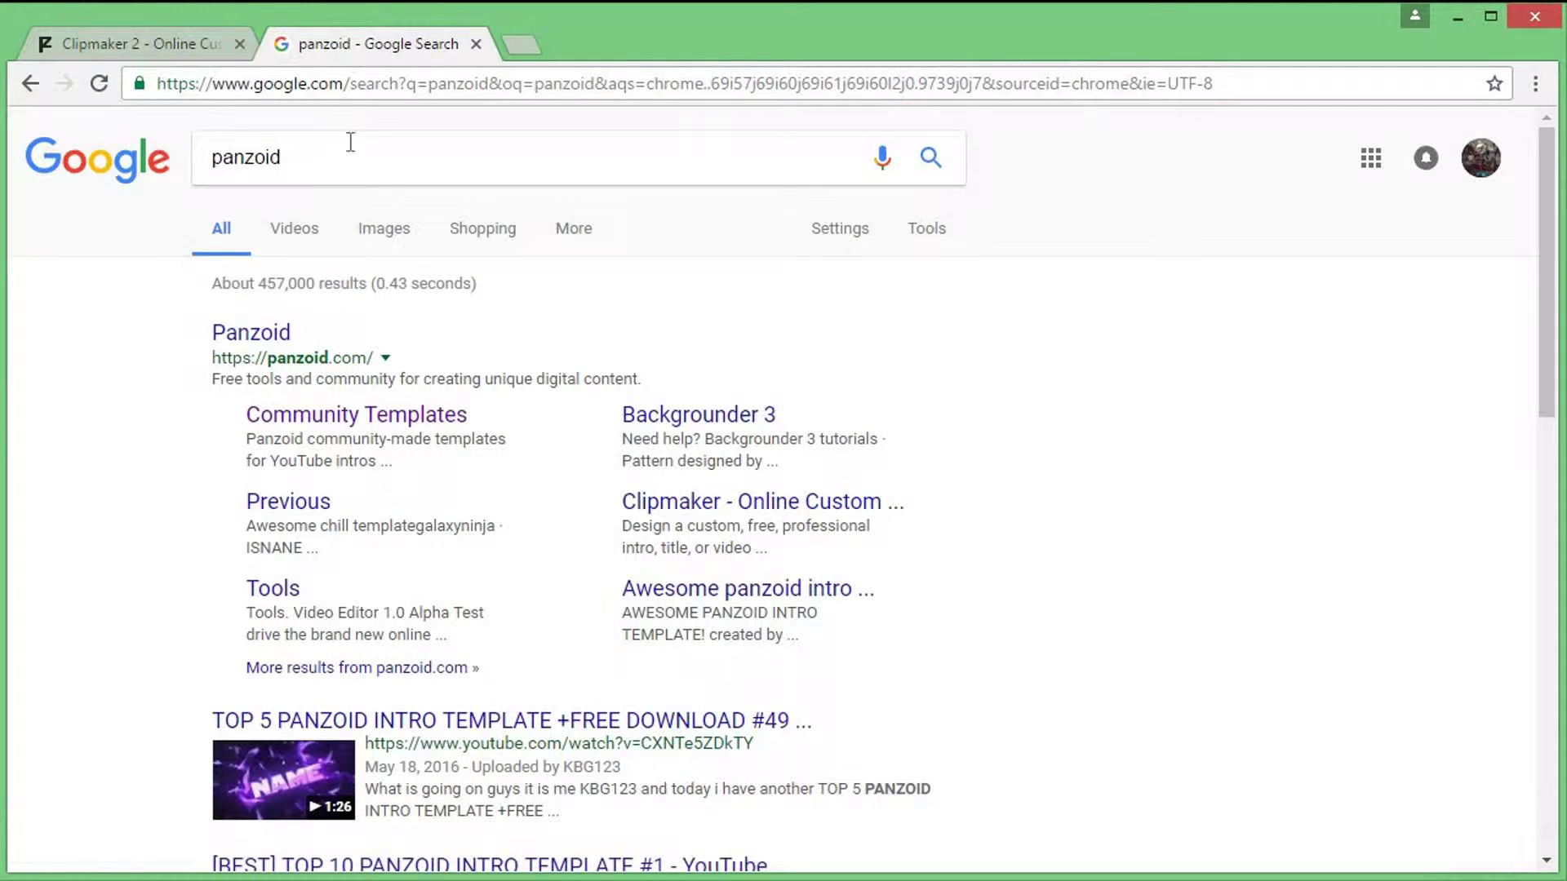
pyautogui.click(475, 42)
pyautogui.moveTo(550, 383); pyautogui.dragTo(549, 763)
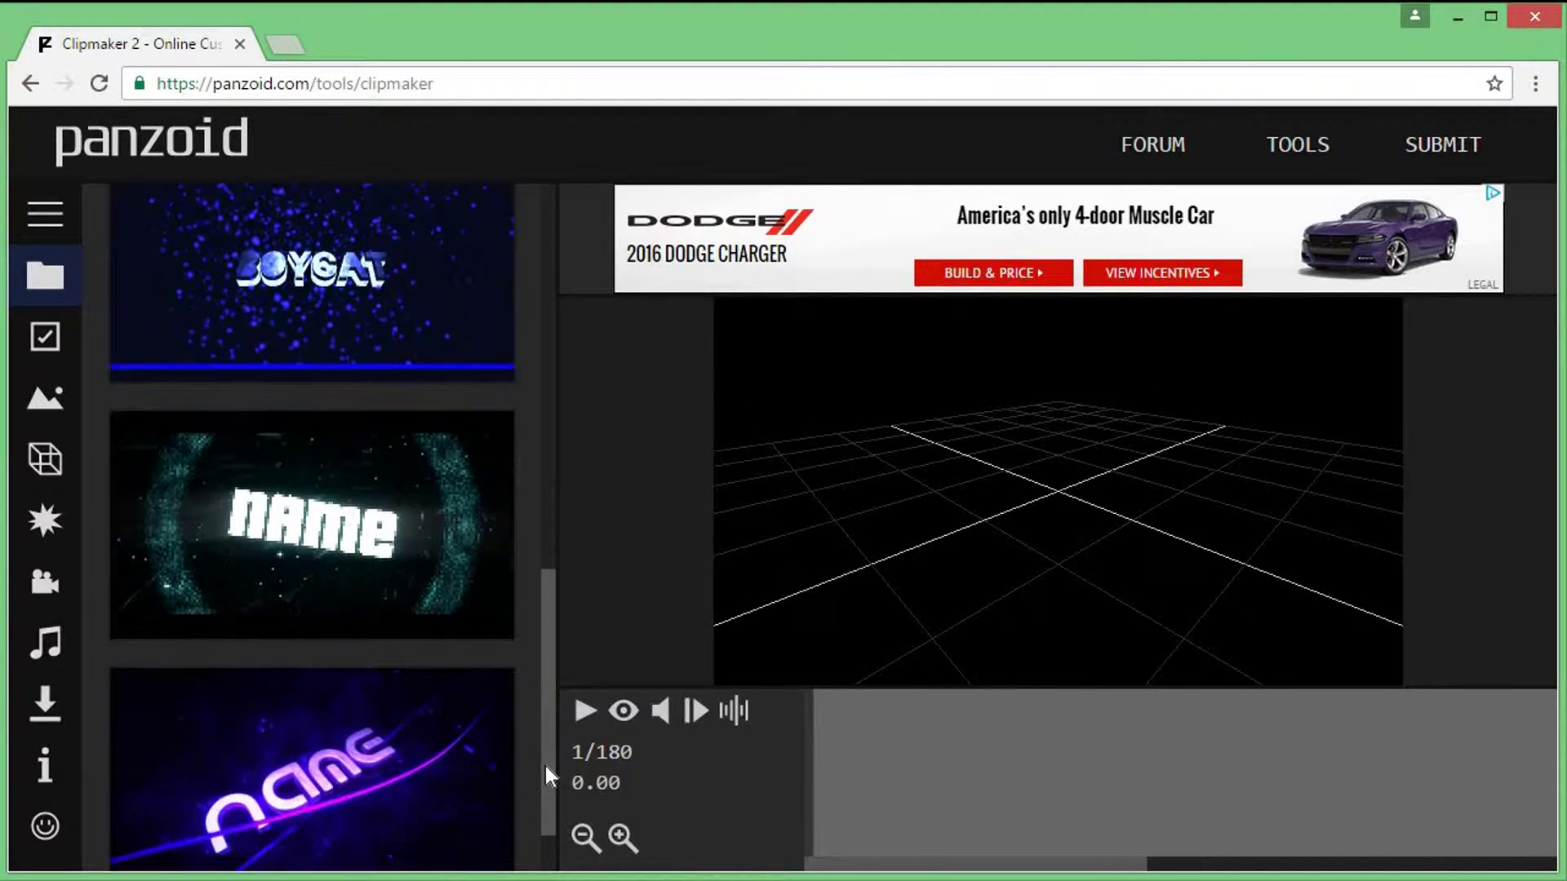
# Step: Load the pixel-text 'name' intro template, turn off live preview, and play it through once
pyautogui.click(285, 528)
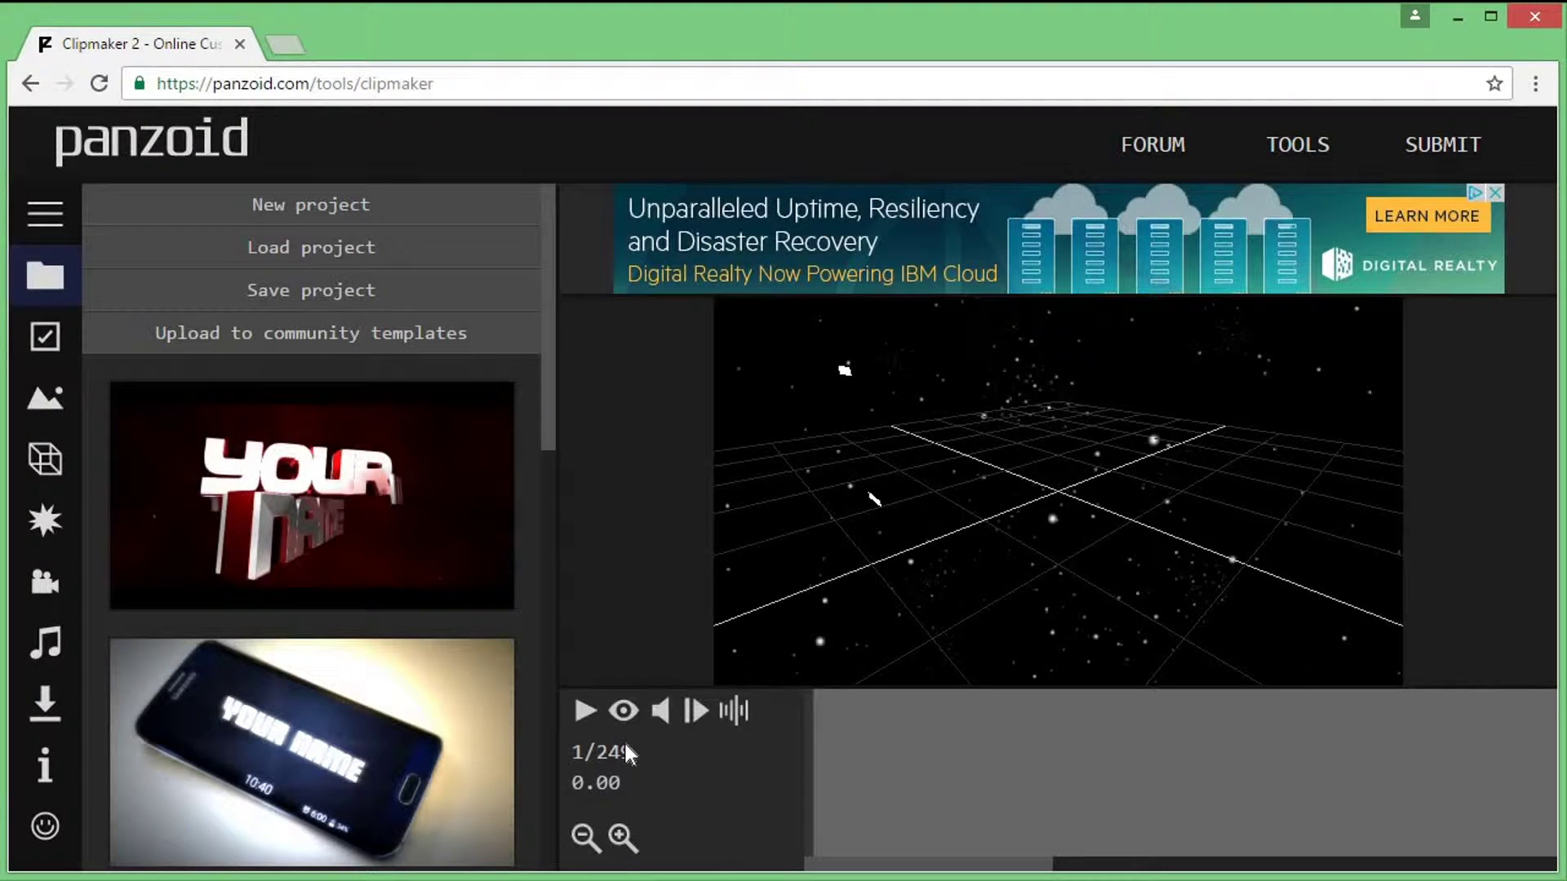
pyautogui.click(626, 723)
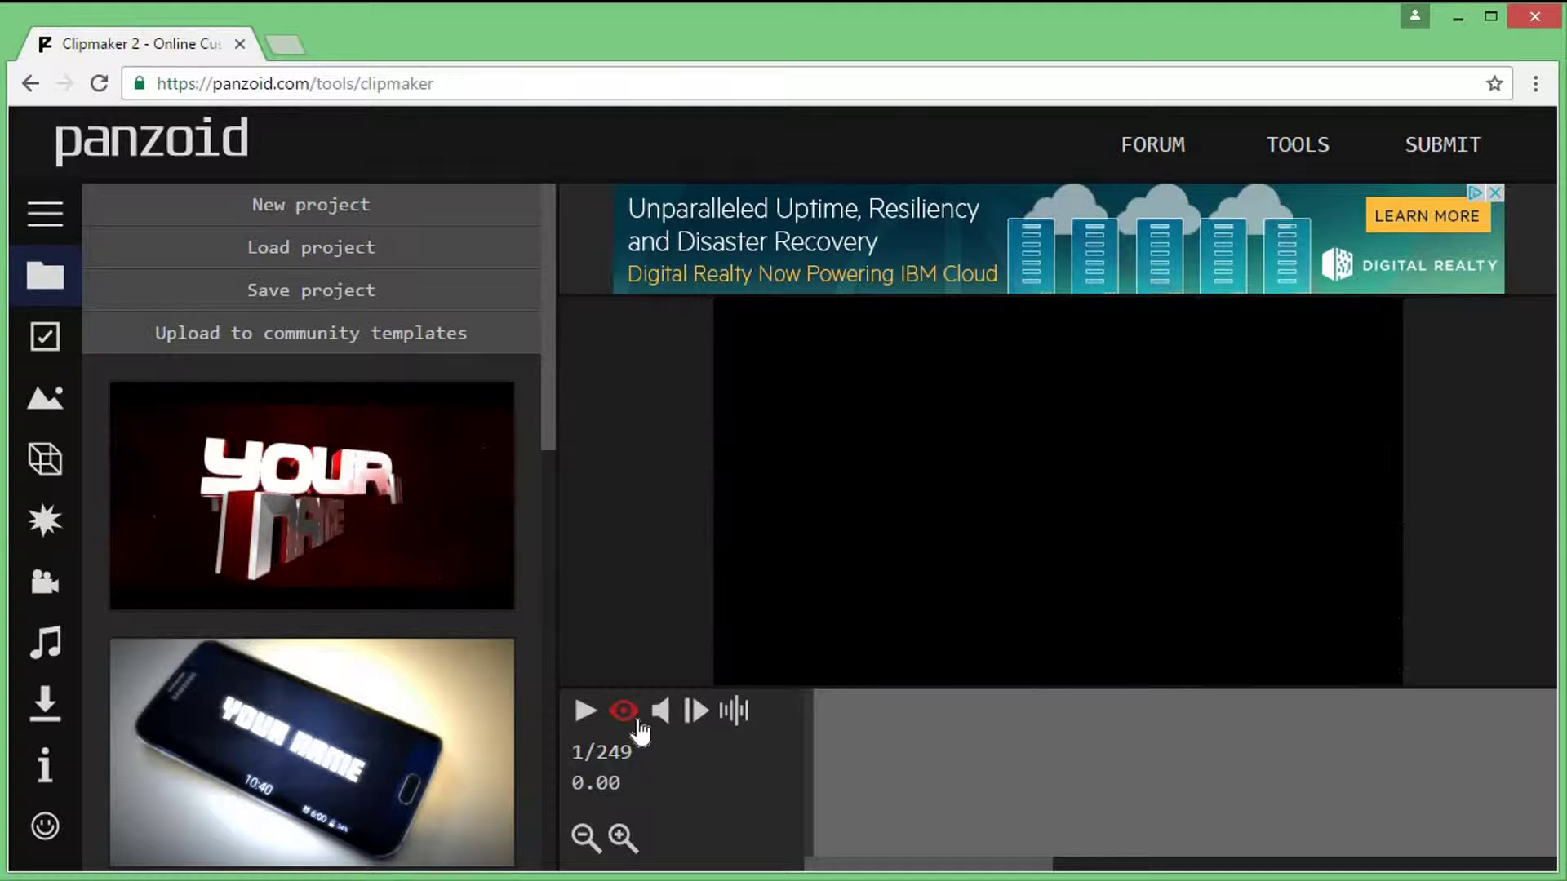
pyautogui.click(586, 720)
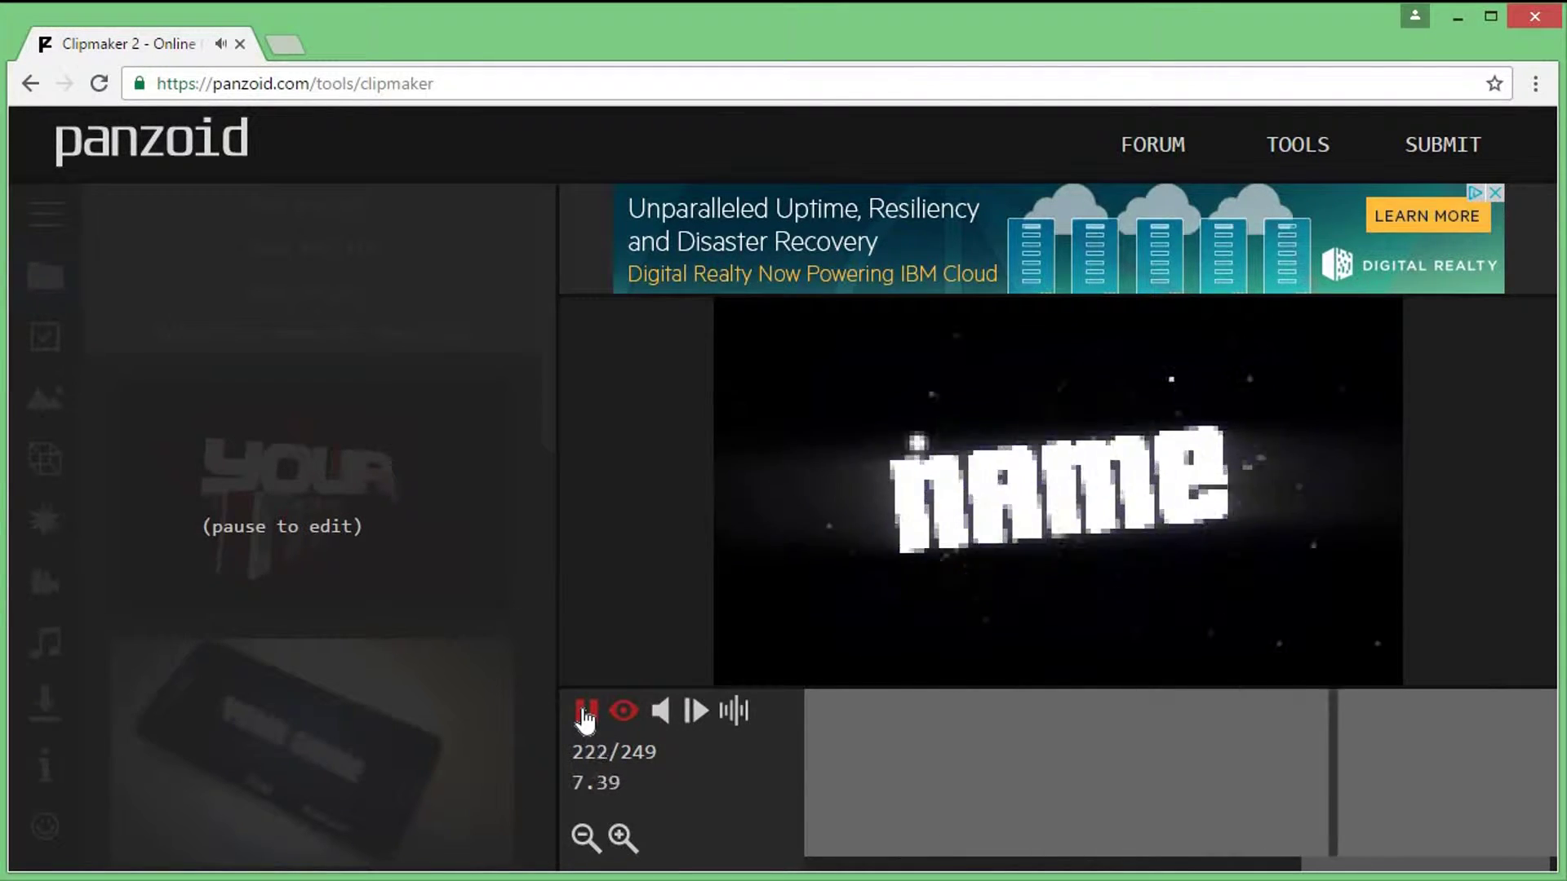
pyautogui.click(586, 717)
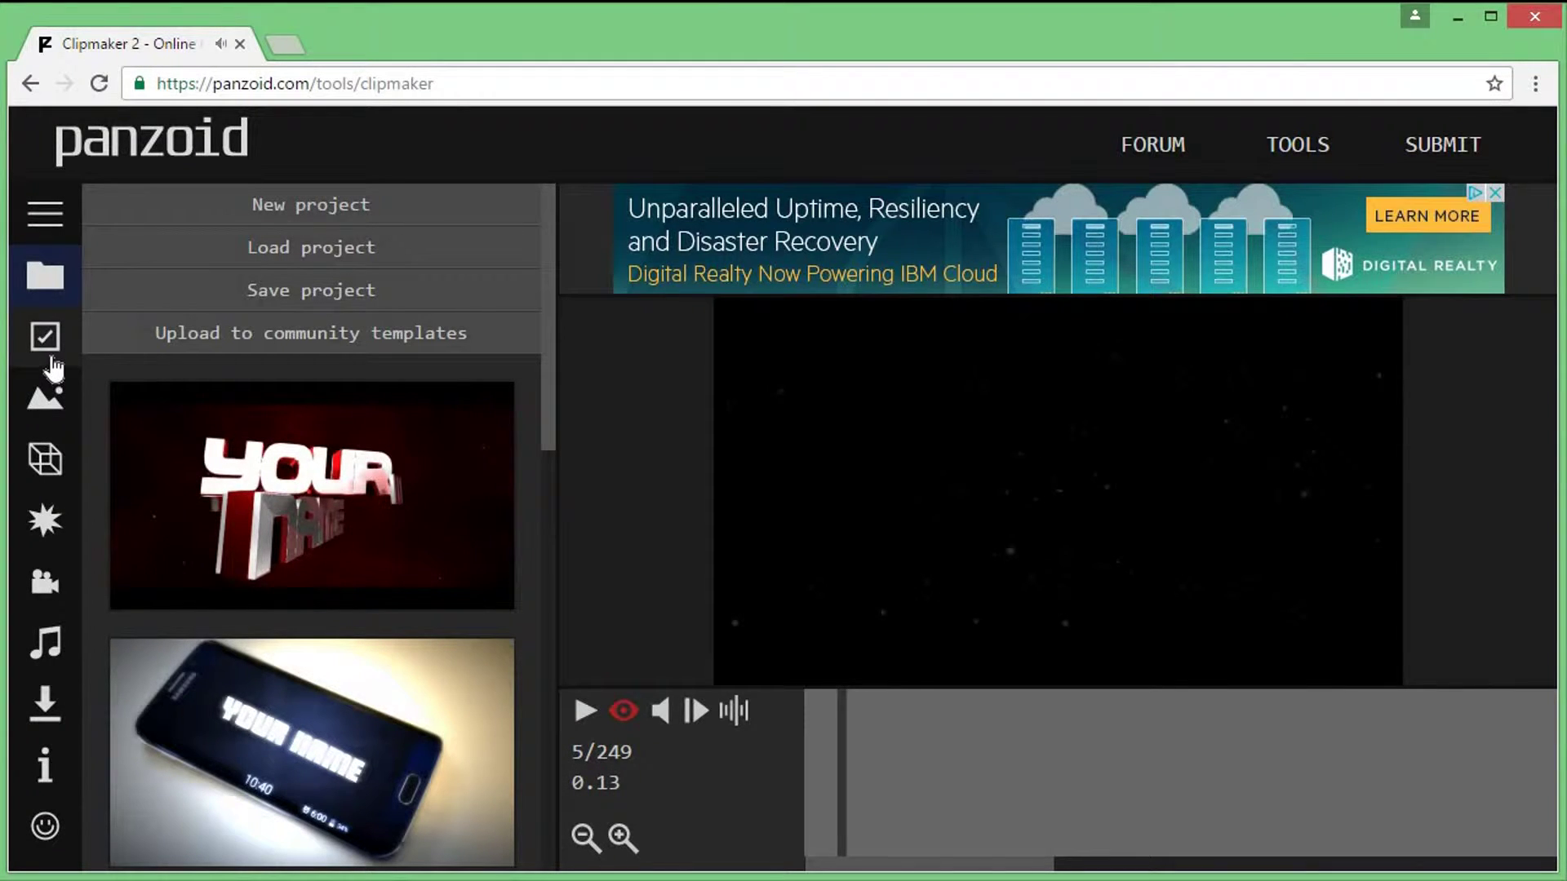
# Step: Bring up the properties of the NAMe 3D text object from the scene's object list
pyautogui.click(56, 459)
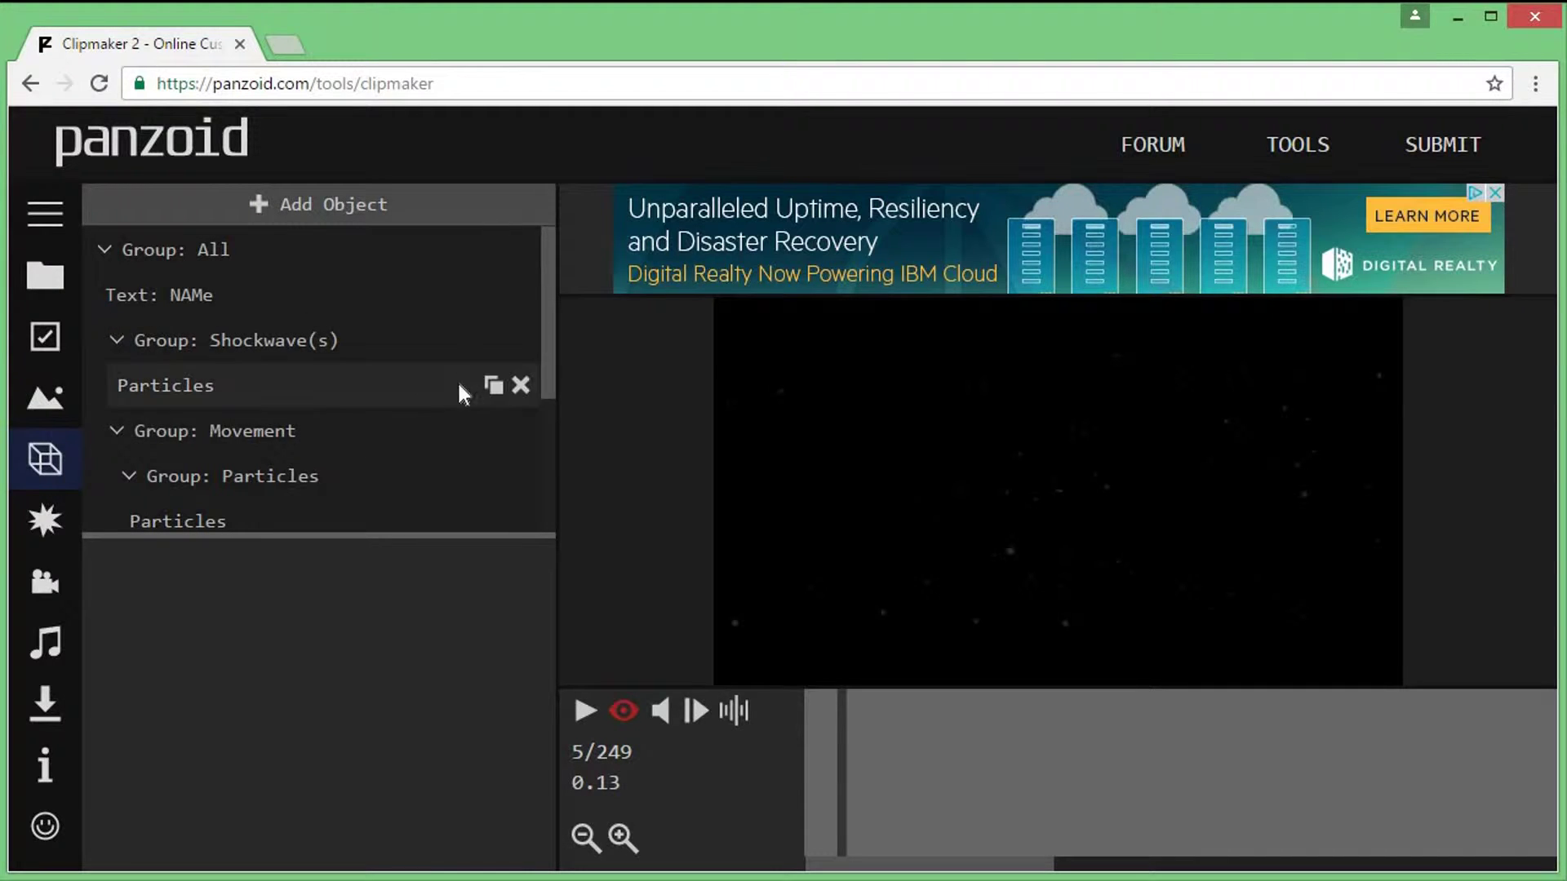
pyautogui.scroll(-1, 552, 358)
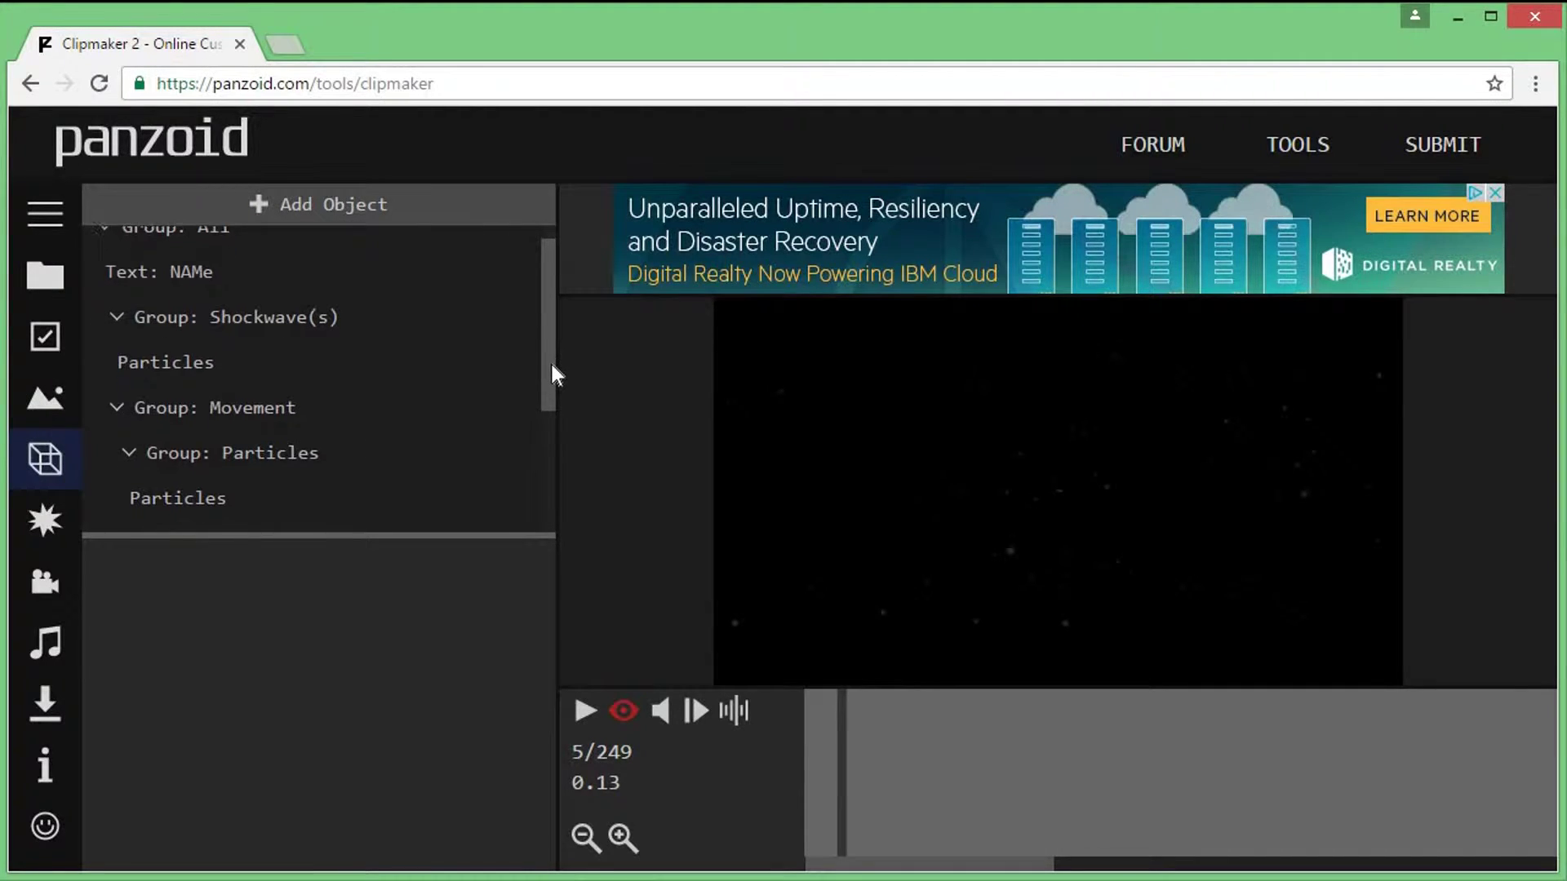
pyautogui.click(514, 303)
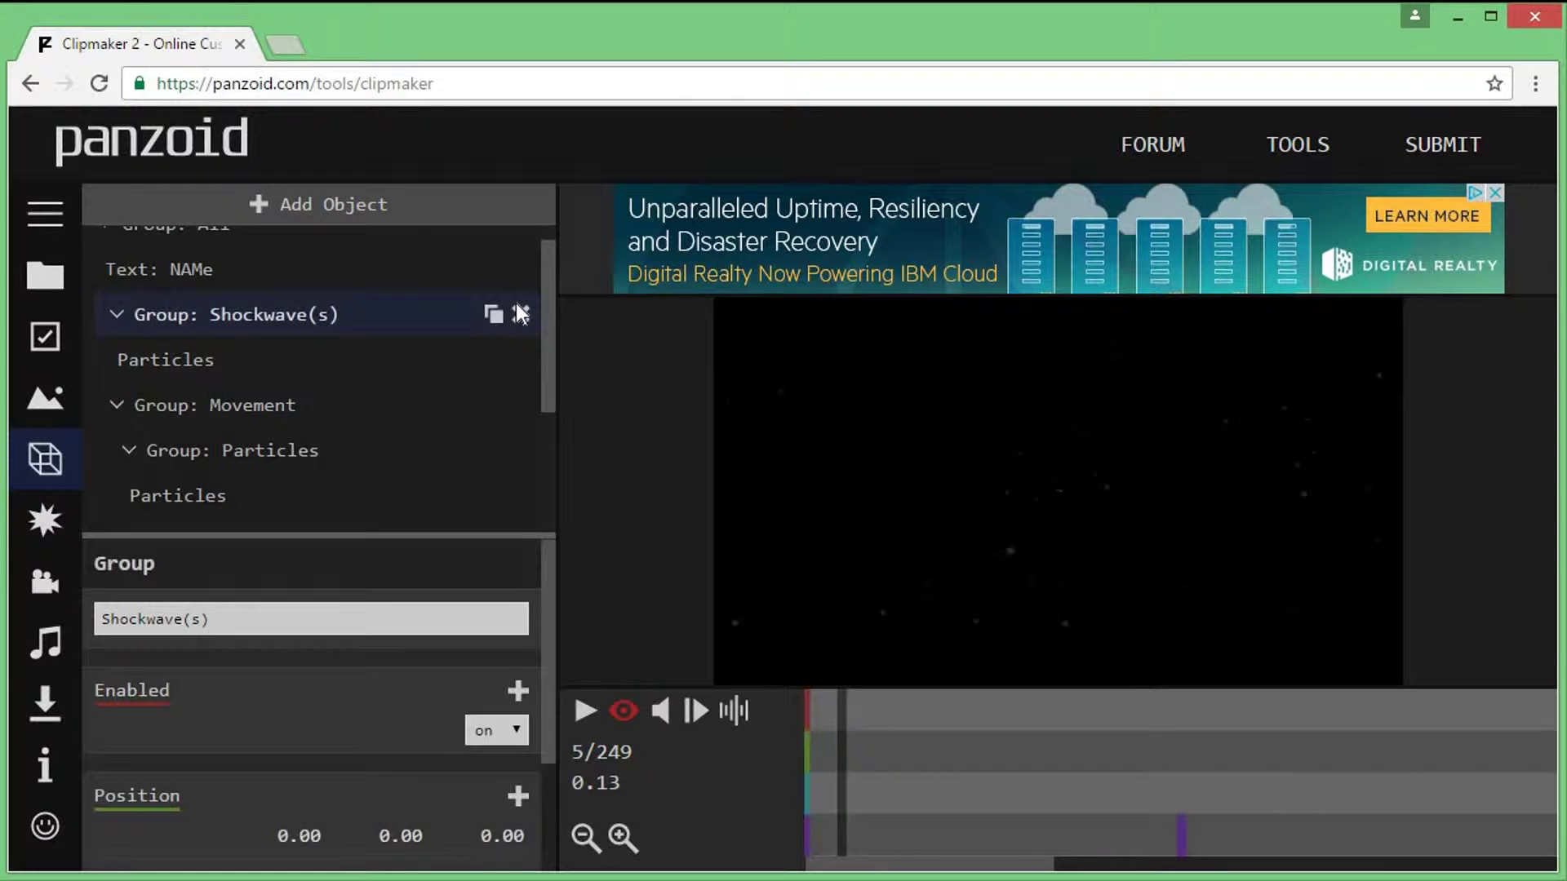
pyautogui.click(246, 279)
# Step: Replace the 3D text 'NAMe' with 'fastkingyaya', keeping the pricedown bl font
pyautogui.click(271, 628)
pyautogui.press('BackSpace')
pyautogui.press('BackSpace')
pyautogui.press('BackSpace')
pyautogui.press('BackSpace')
pyautogui.write('fastkib')
pyautogui.press('BackSpace')
pyautogui.write('ngyaya tut')
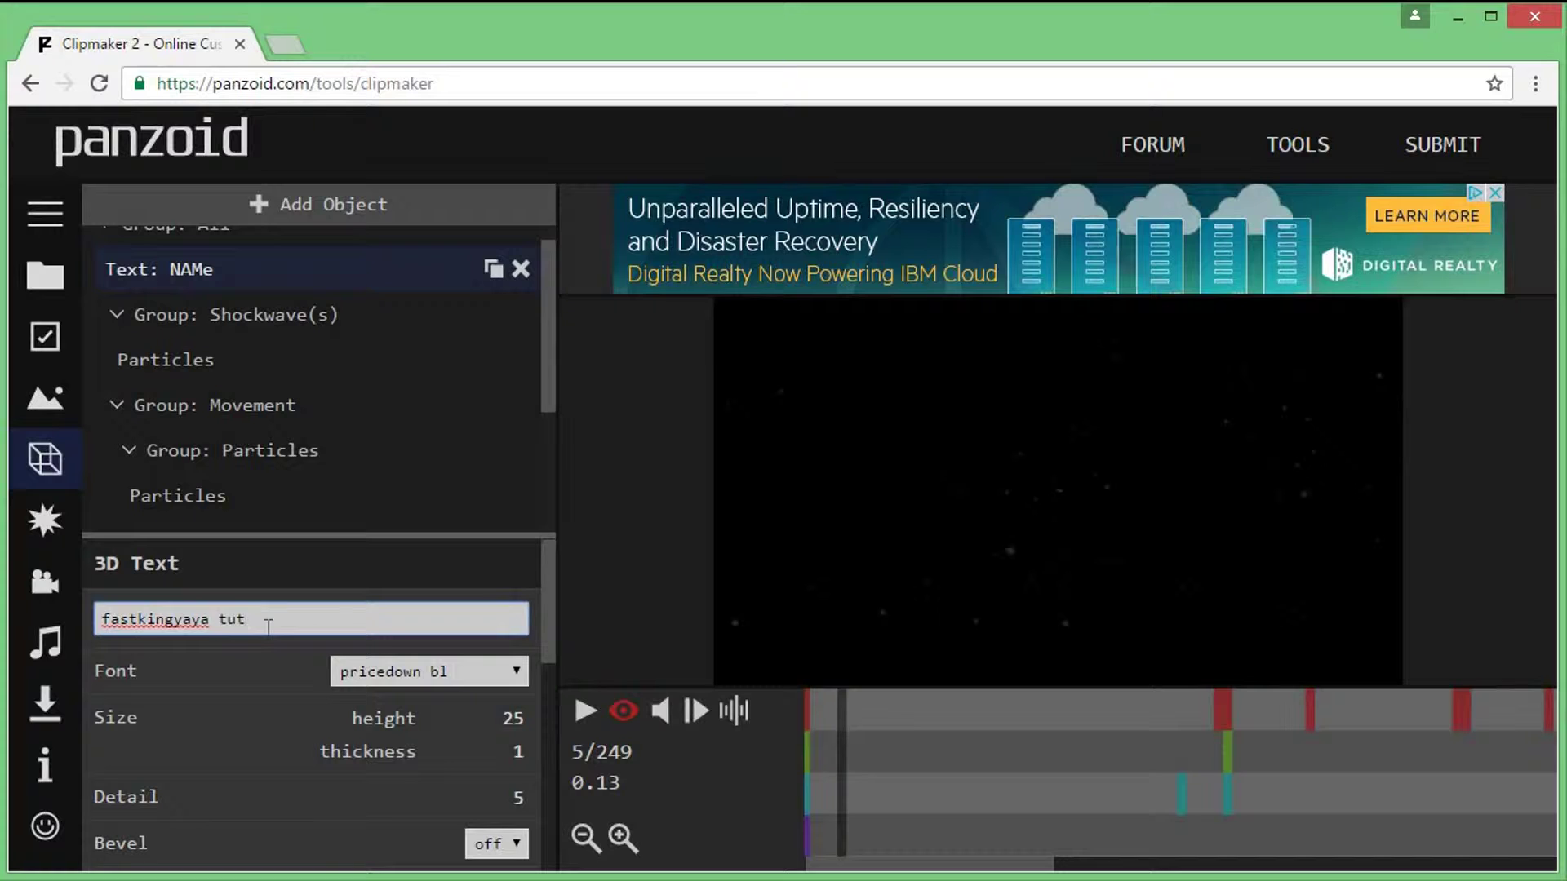
pyautogui.write('rial')
pyautogui.press('BackSpace')
pyautogui.press('BackSpace')
pyautogui.press('BackSpace')
pyautogui.press('BackSpace')
pyautogui.press('BackSpace')
pyautogui.press('BackSpace')
pyautogui.press('BackSpace')
pyautogui.press('BackSpace')
pyautogui.press('BackSpace')
pyautogui.write('a')
pyautogui.press('Return')
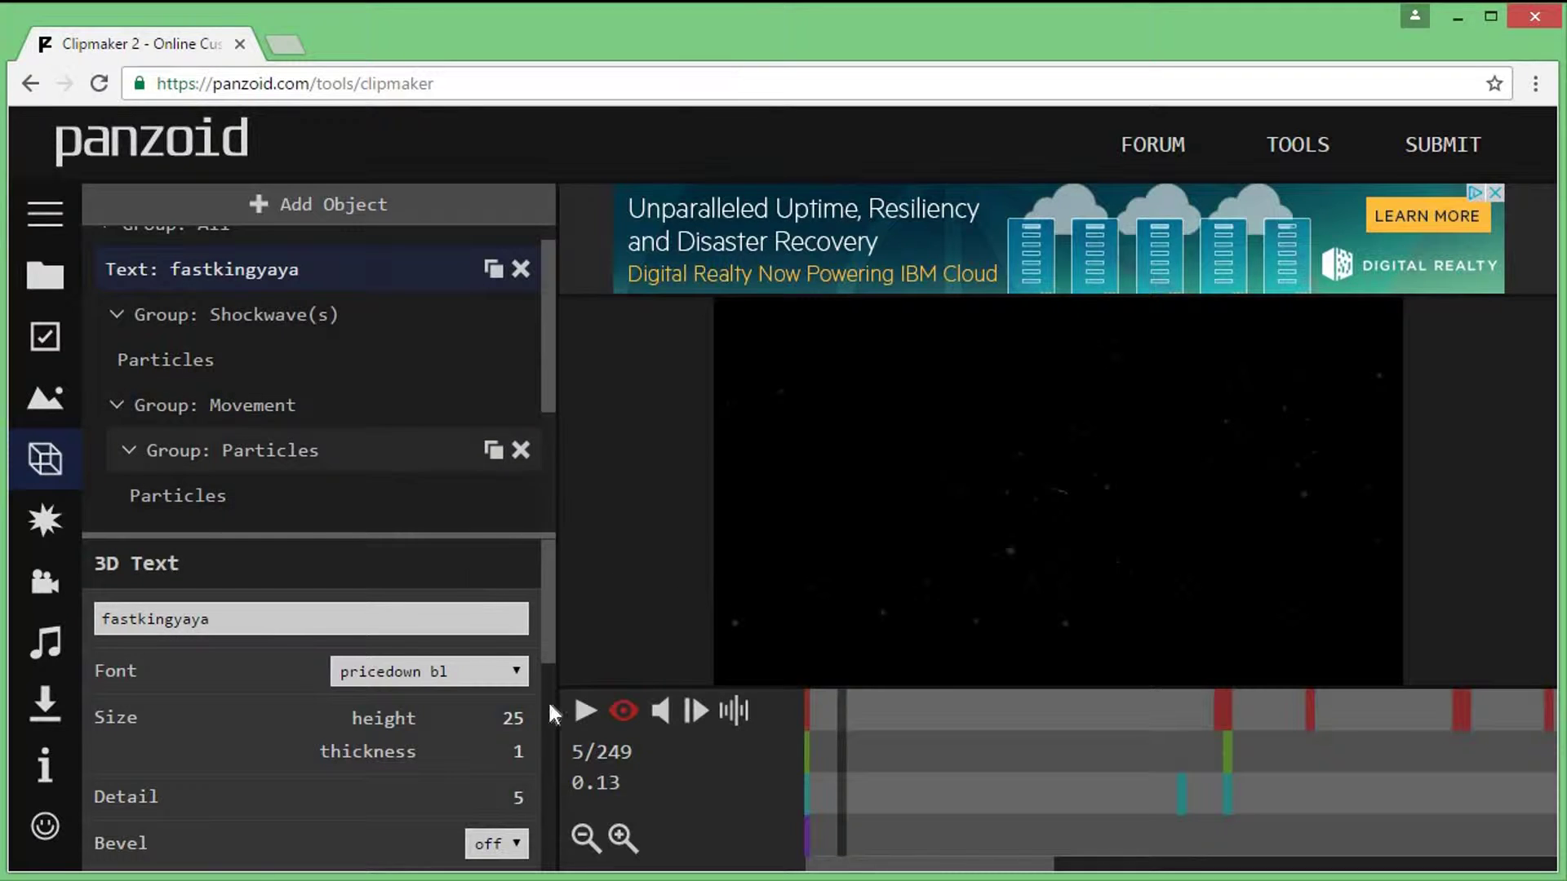
# Step: Replay the fastkingyaya intro to frame 240, then show the camera animation settings
pyautogui.click(584, 710)
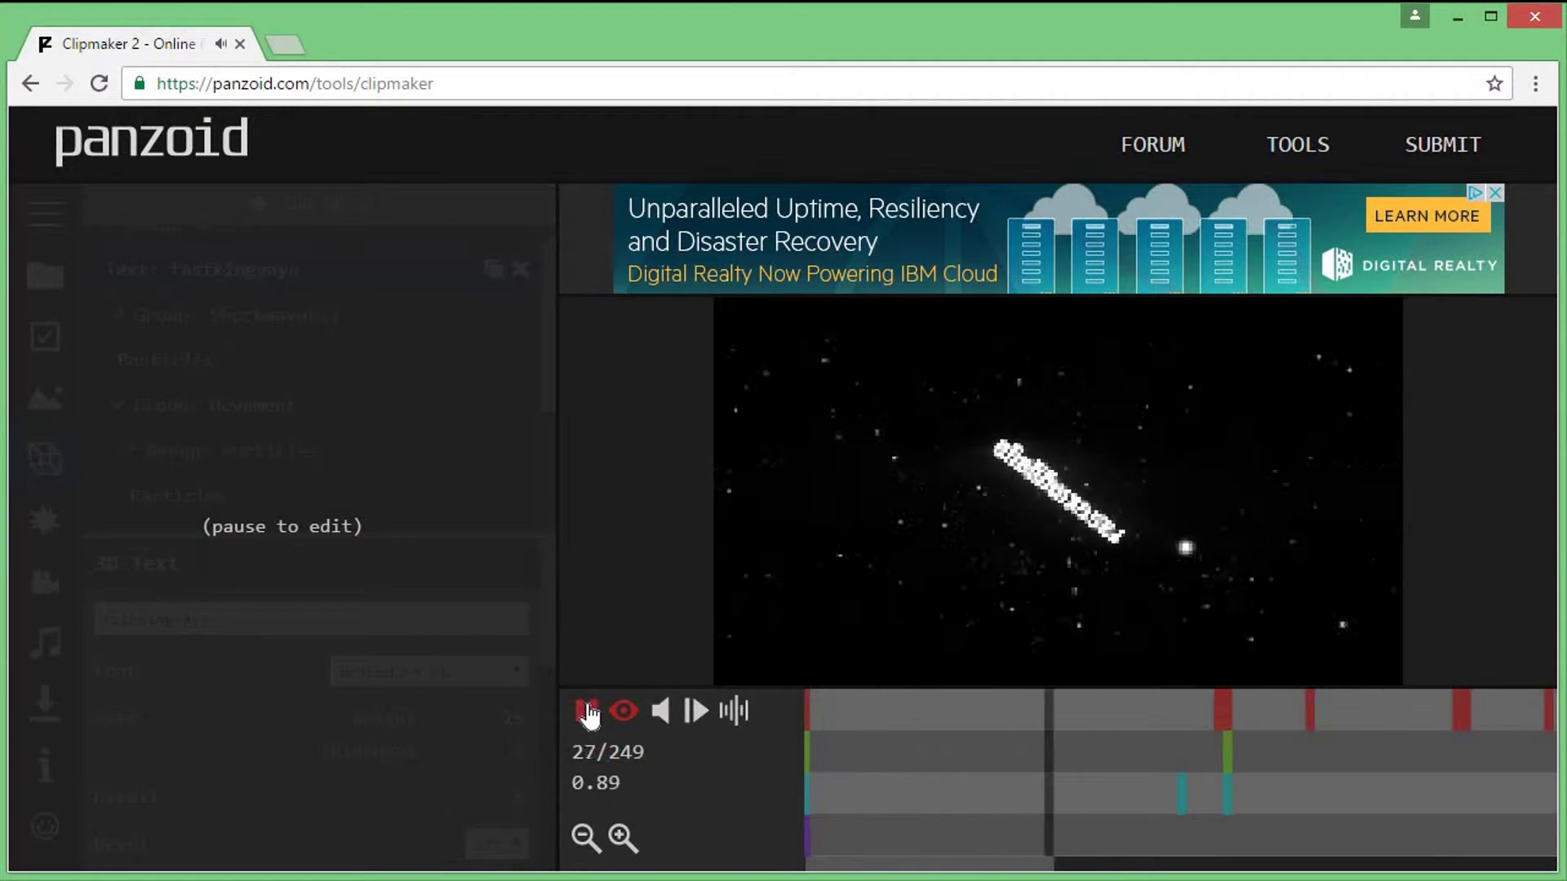
pyautogui.click(586, 712)
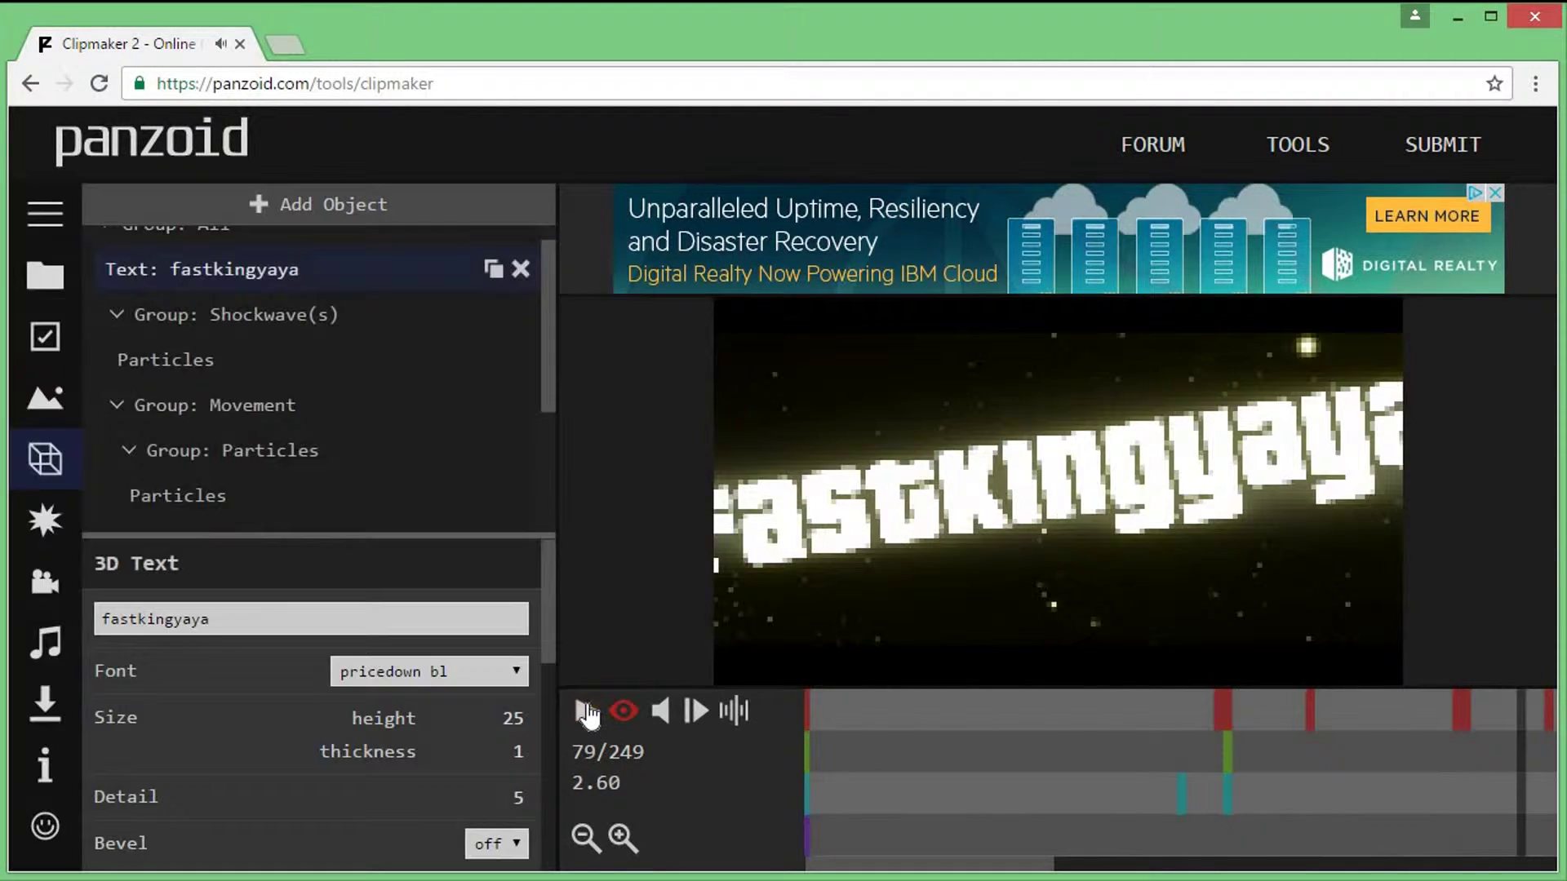
pyautogui.click(586, 712)
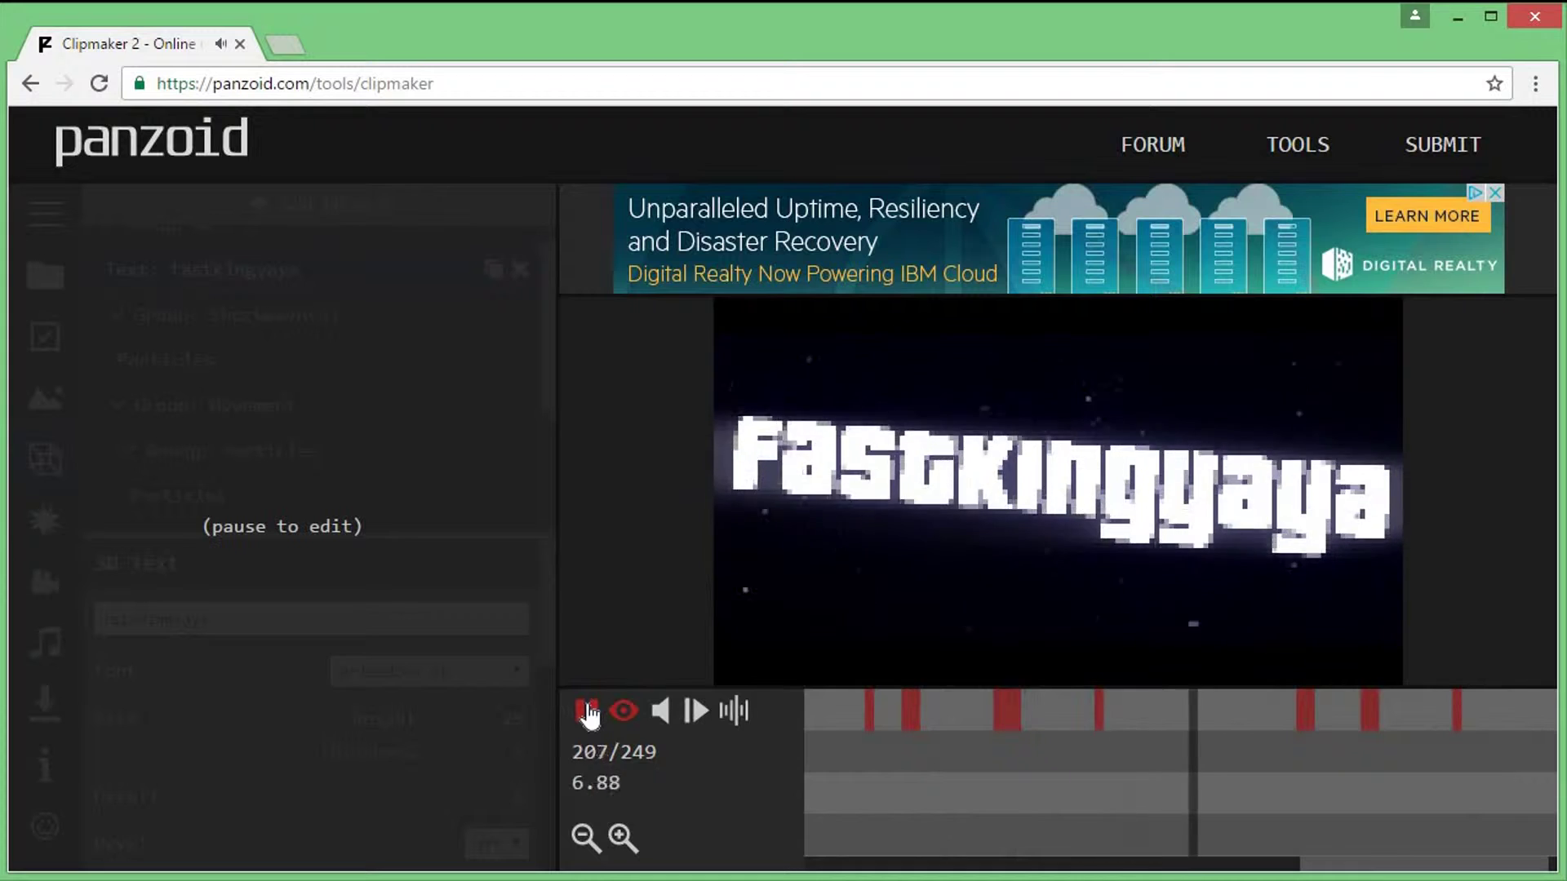
pyautogui.click(587, 713)
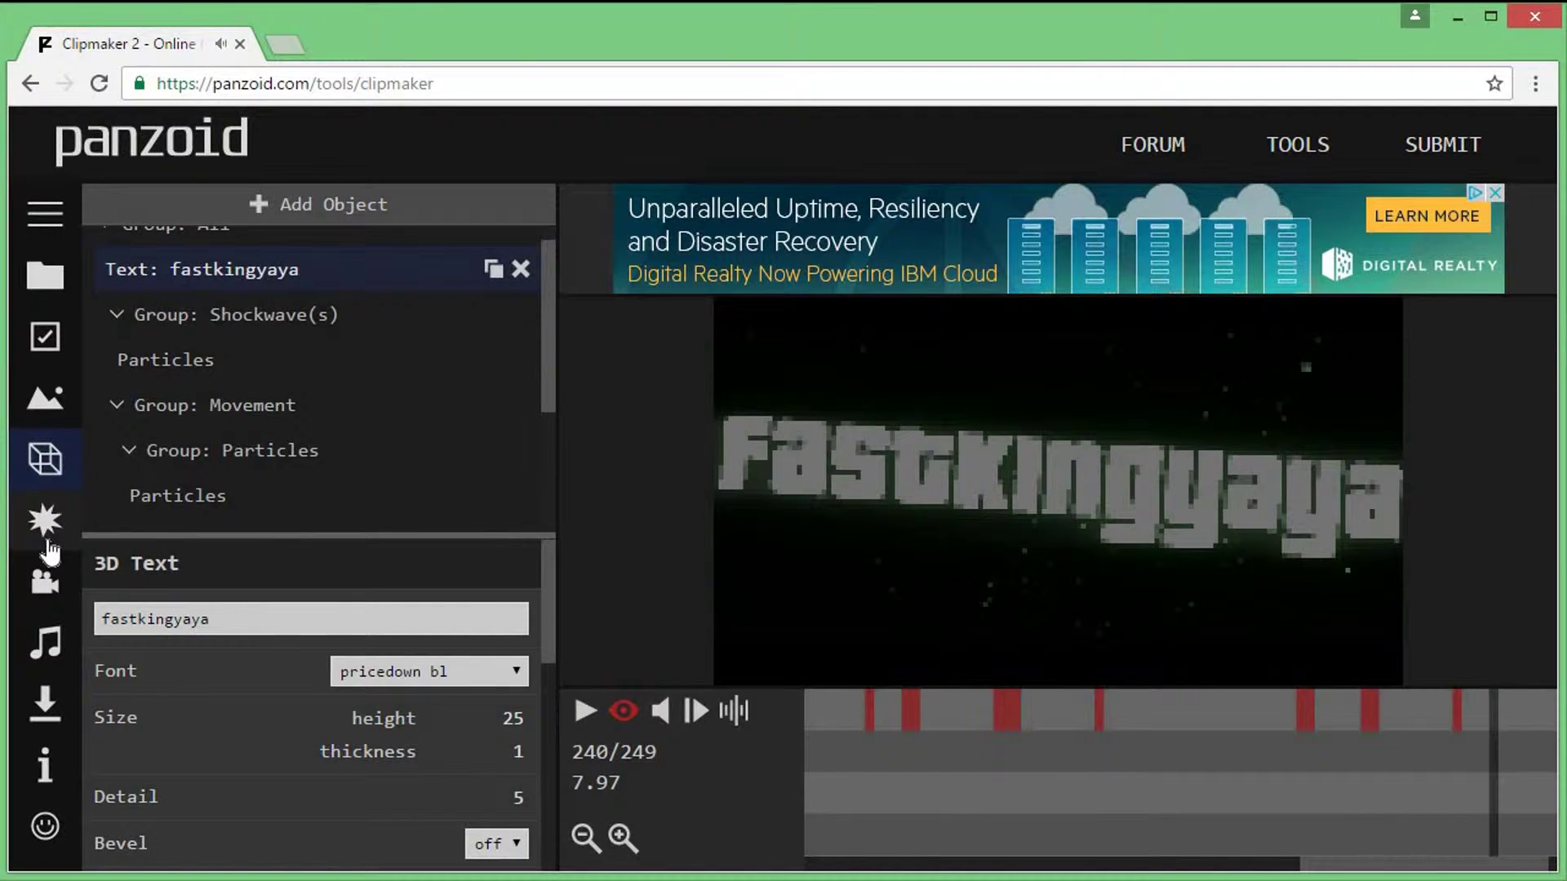
pyautogui.click(58, 585)
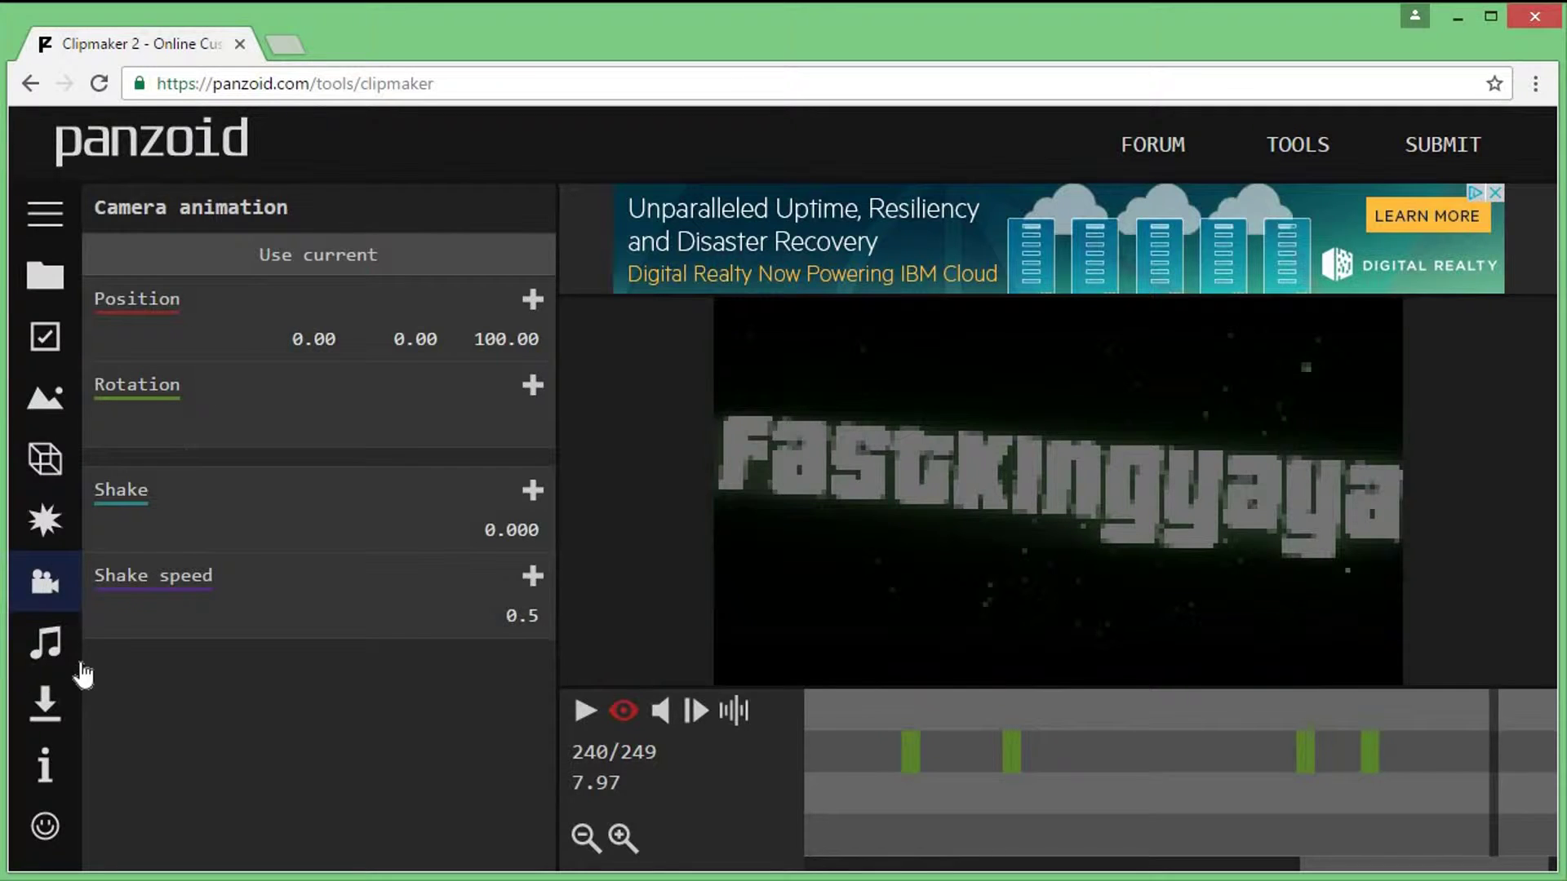
# Step: View the Audio track panel, then the download settings (balanced, .mkv vp8/opus)
pyautogui.click(48, 645)
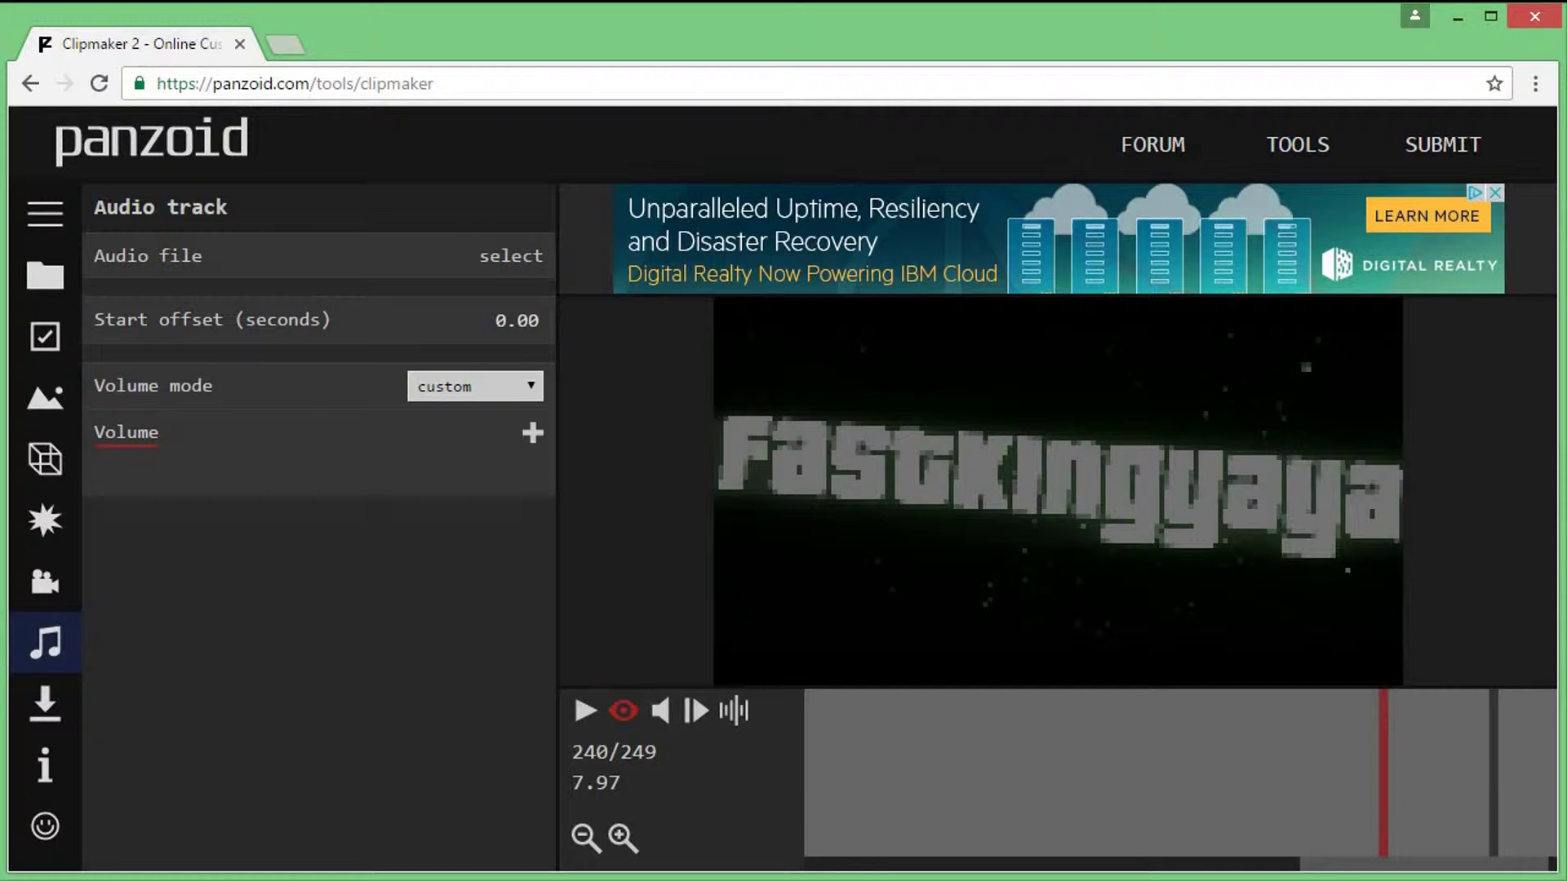
pyautogui.click(44, 701)
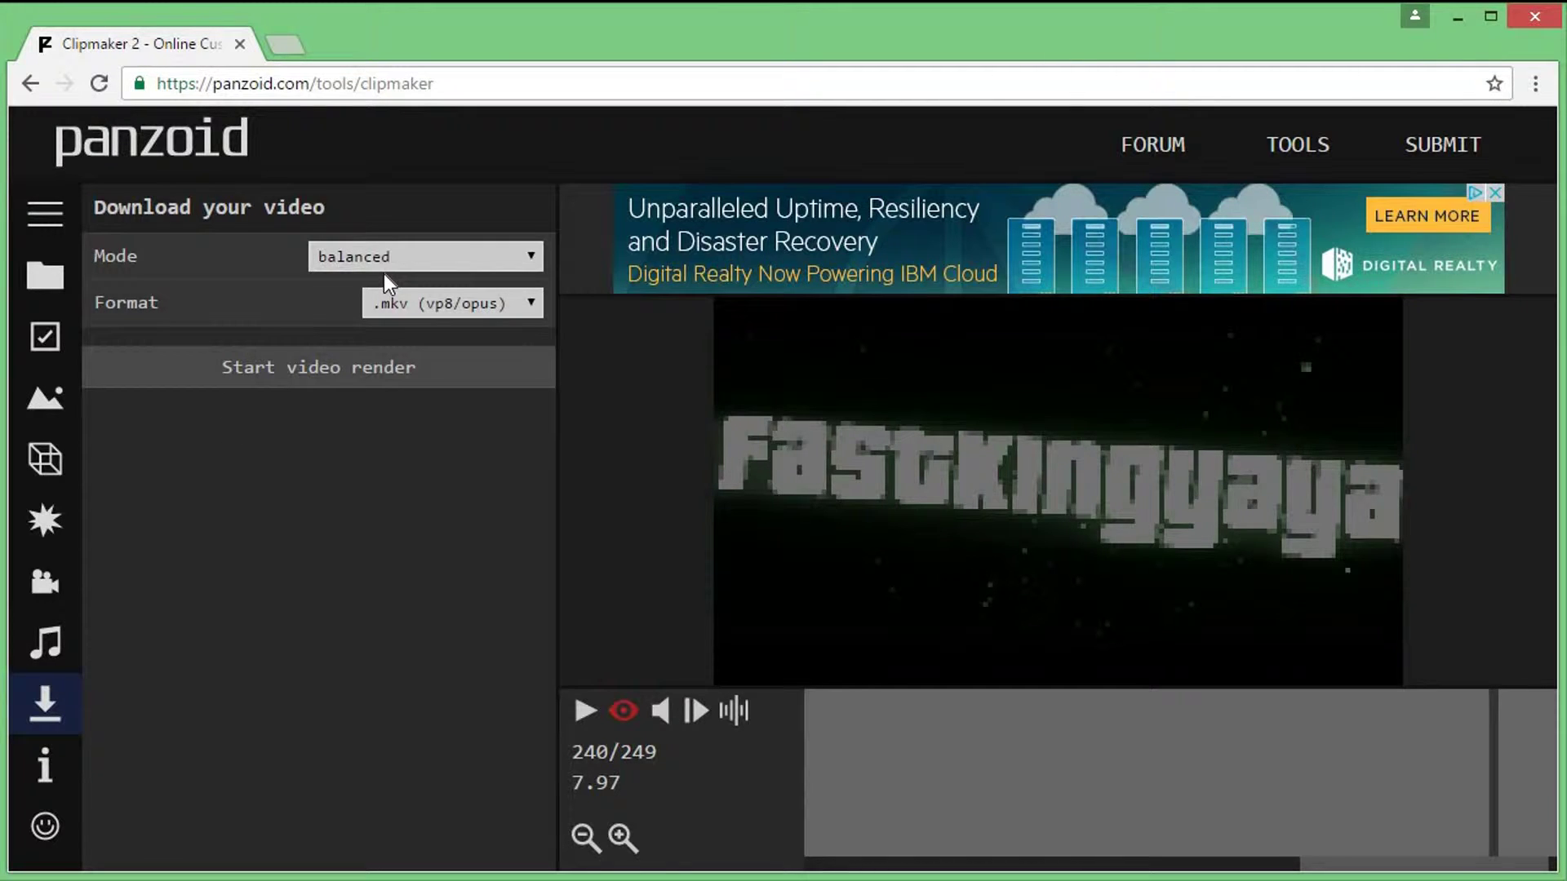
# Step: Set the render mode to good quality with .mkv output and start the video render
pyautogui.click(364, 253)
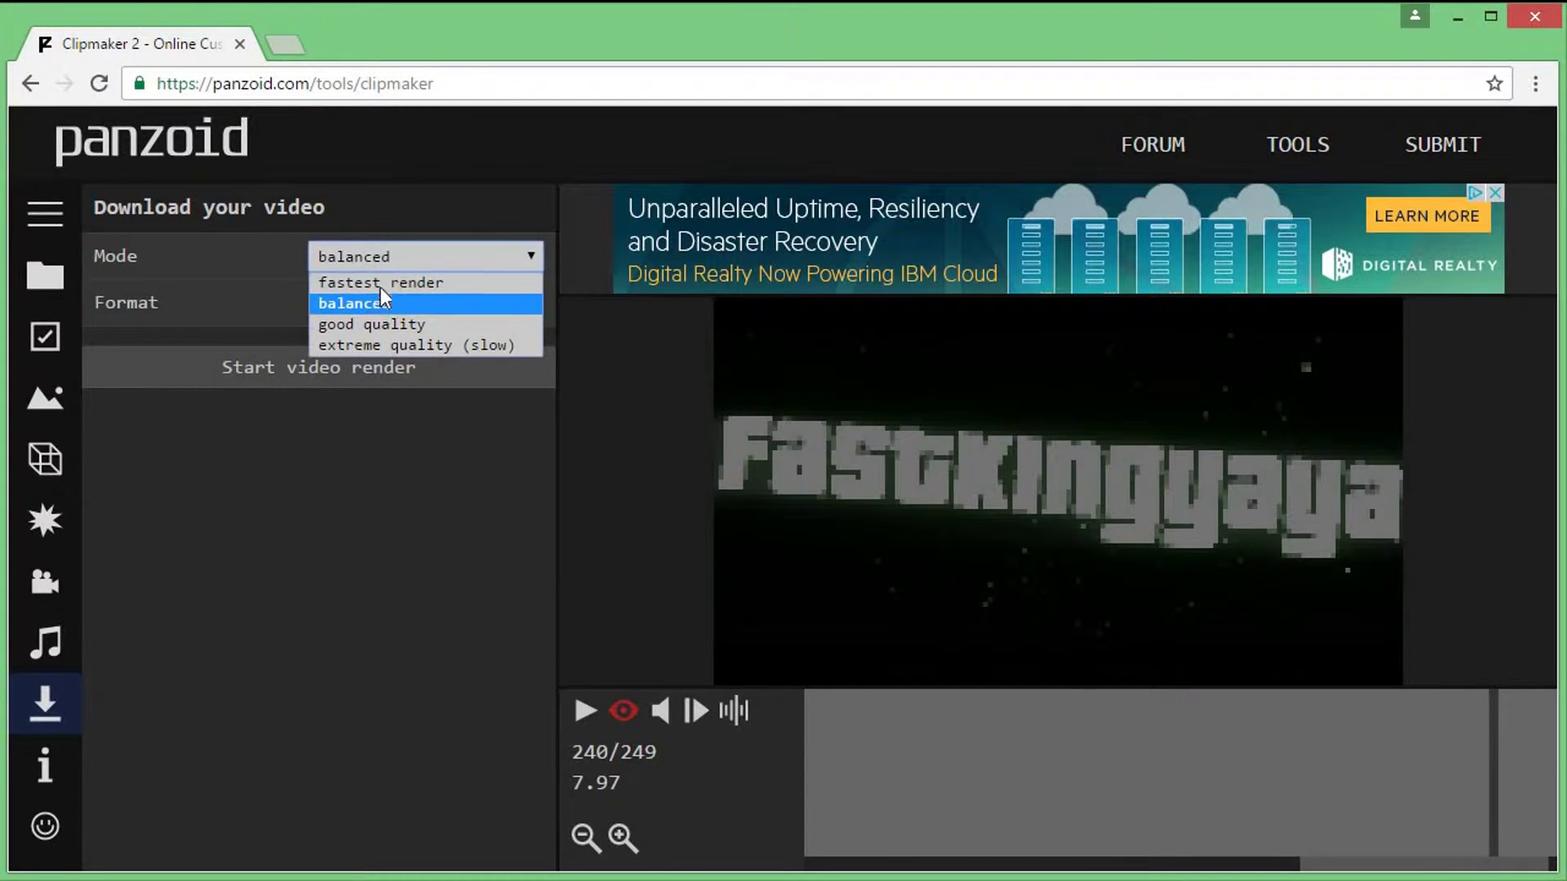
pyautogui.click(418, 255)
pyautogui.click(418, 255)
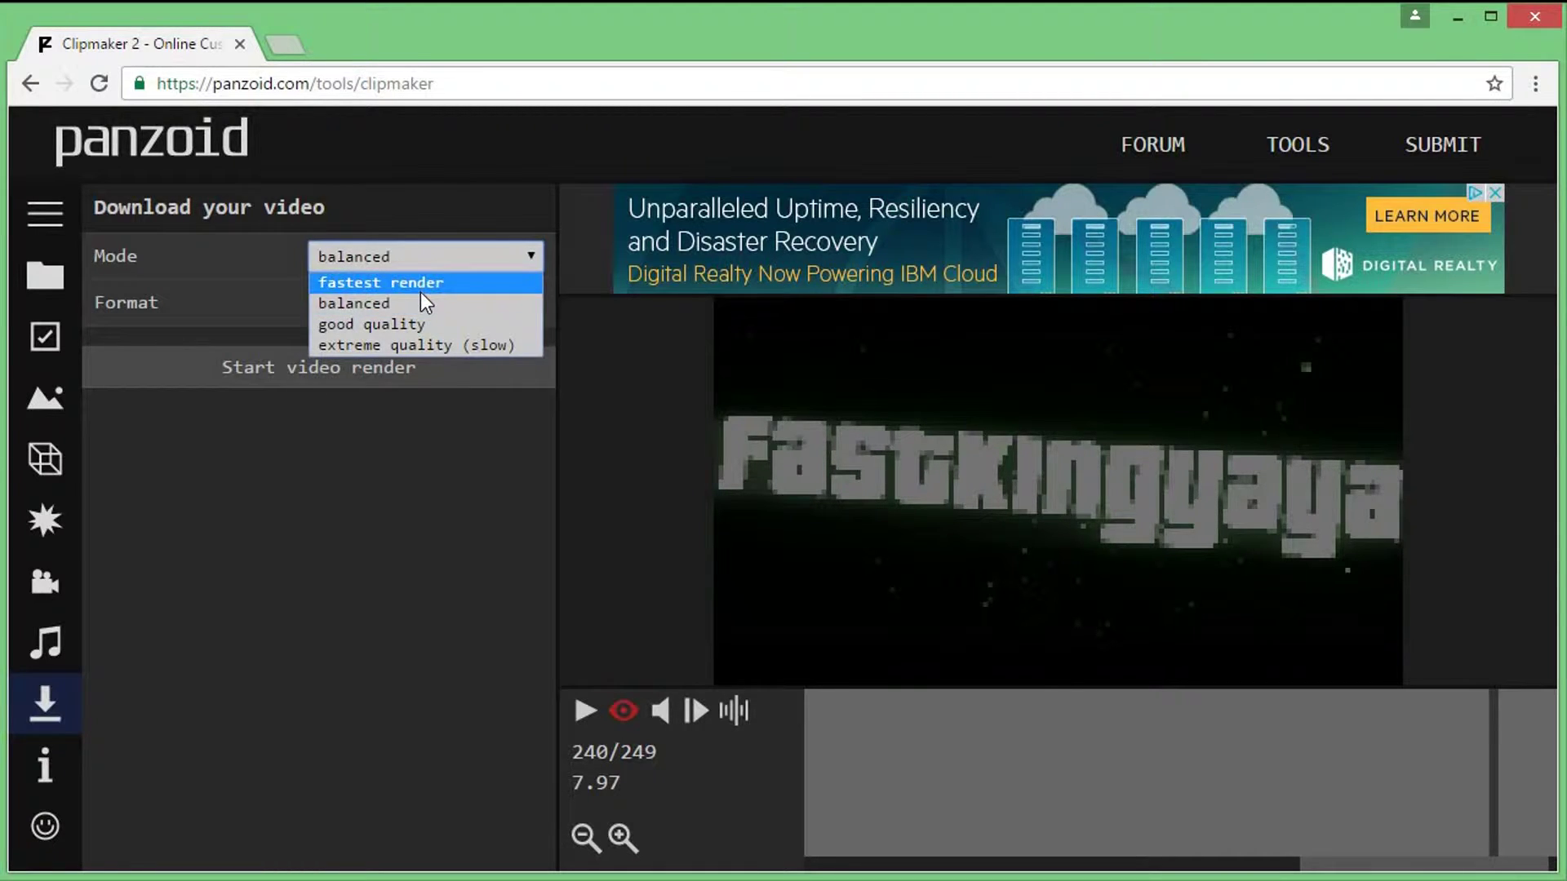
pyautogui.click(437, 249)
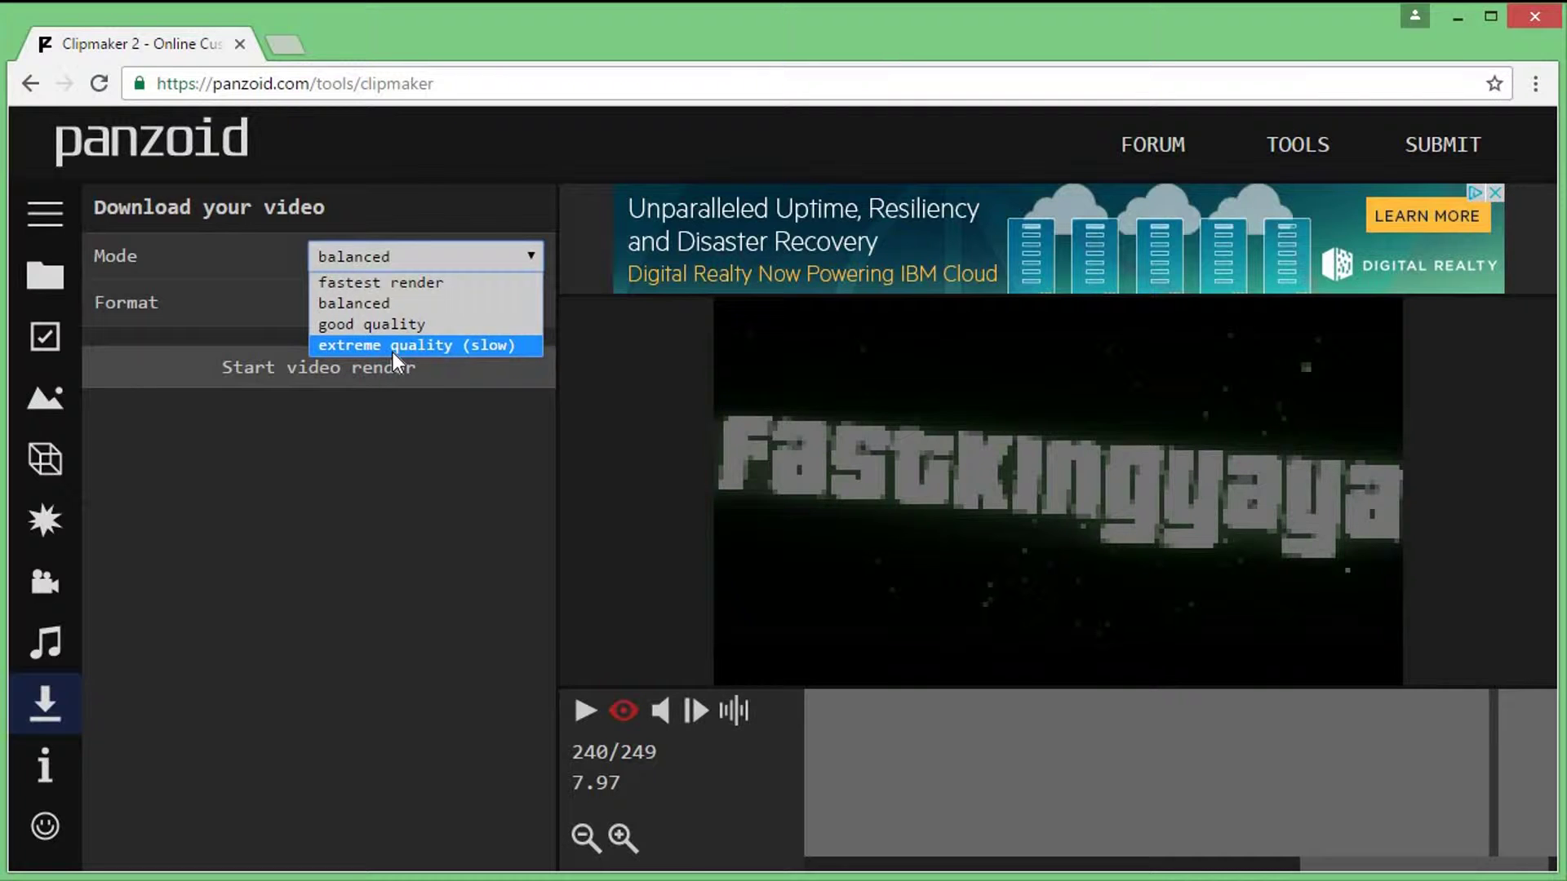
pyautogui.click(458, 250)
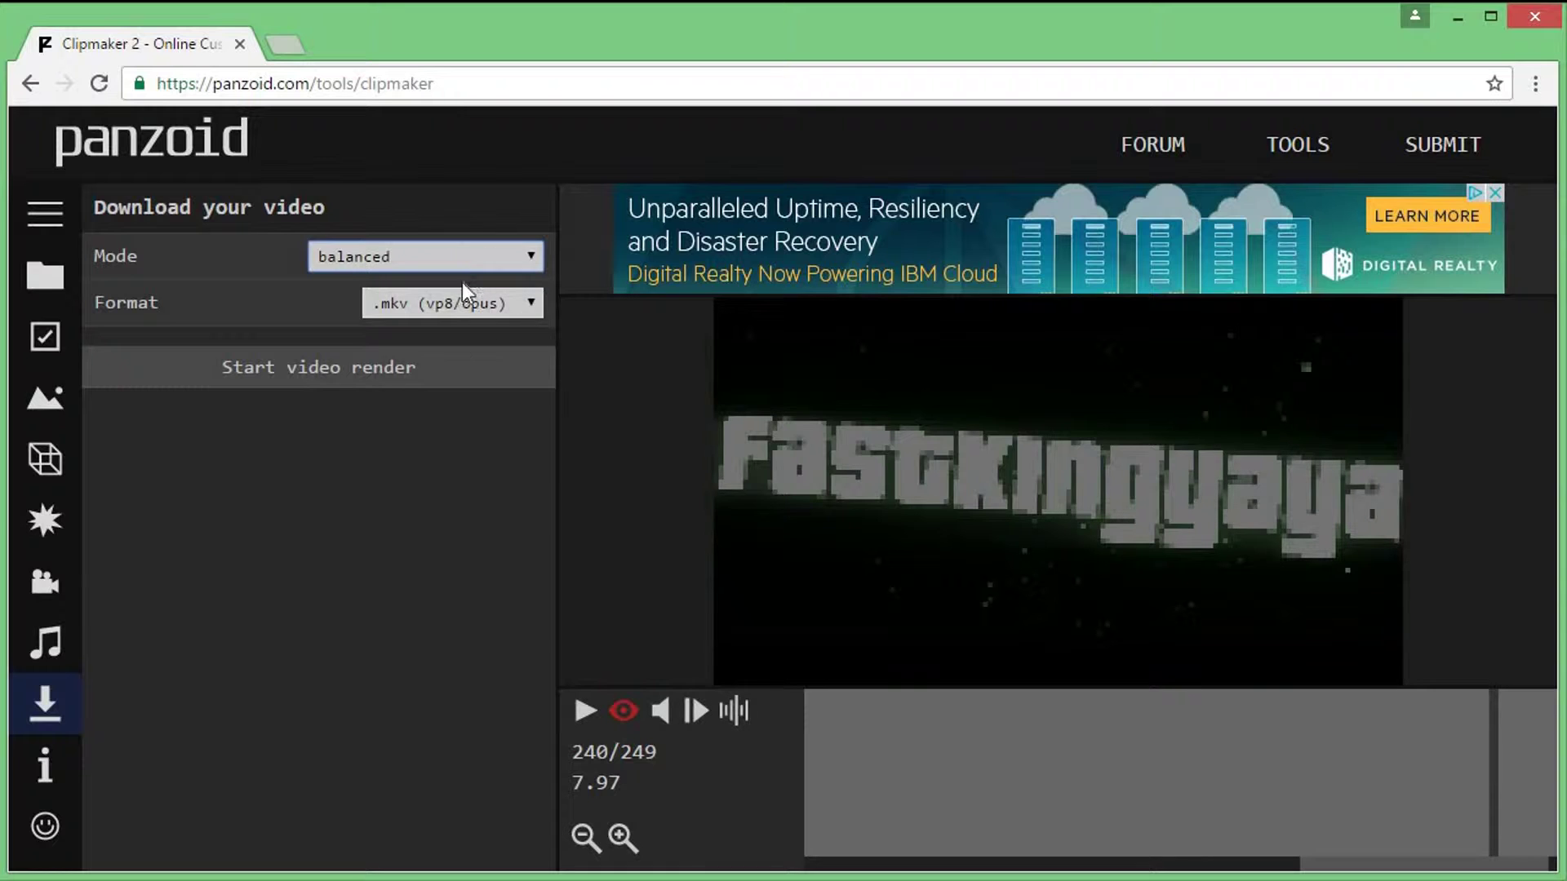
pyautogui.click(433, 271)
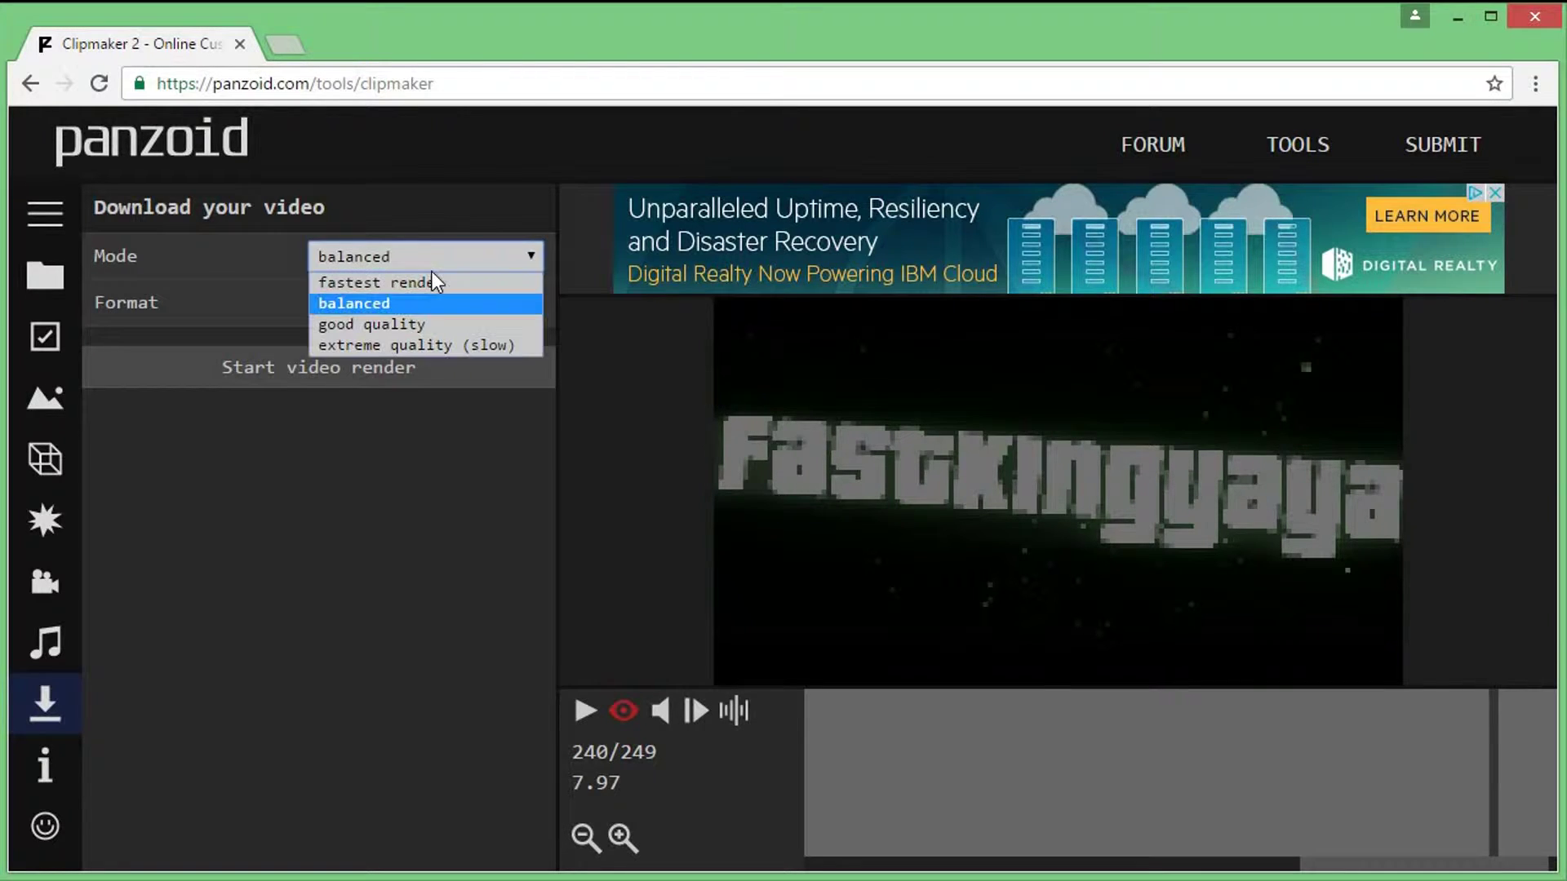
pyautogui.click(398, 325)
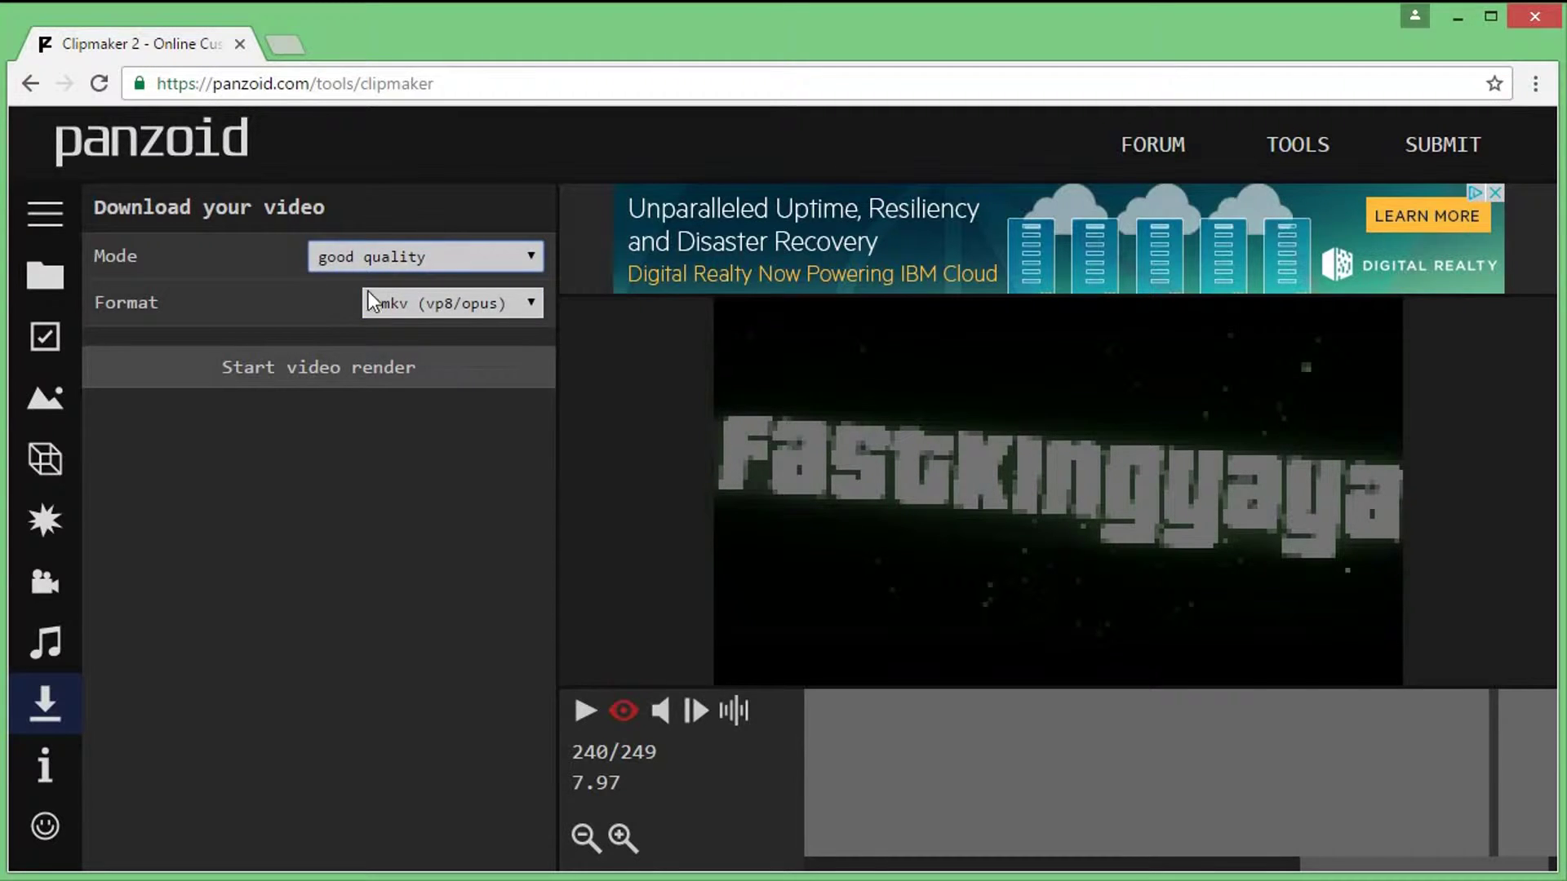
pyautogui.click(301, 377)
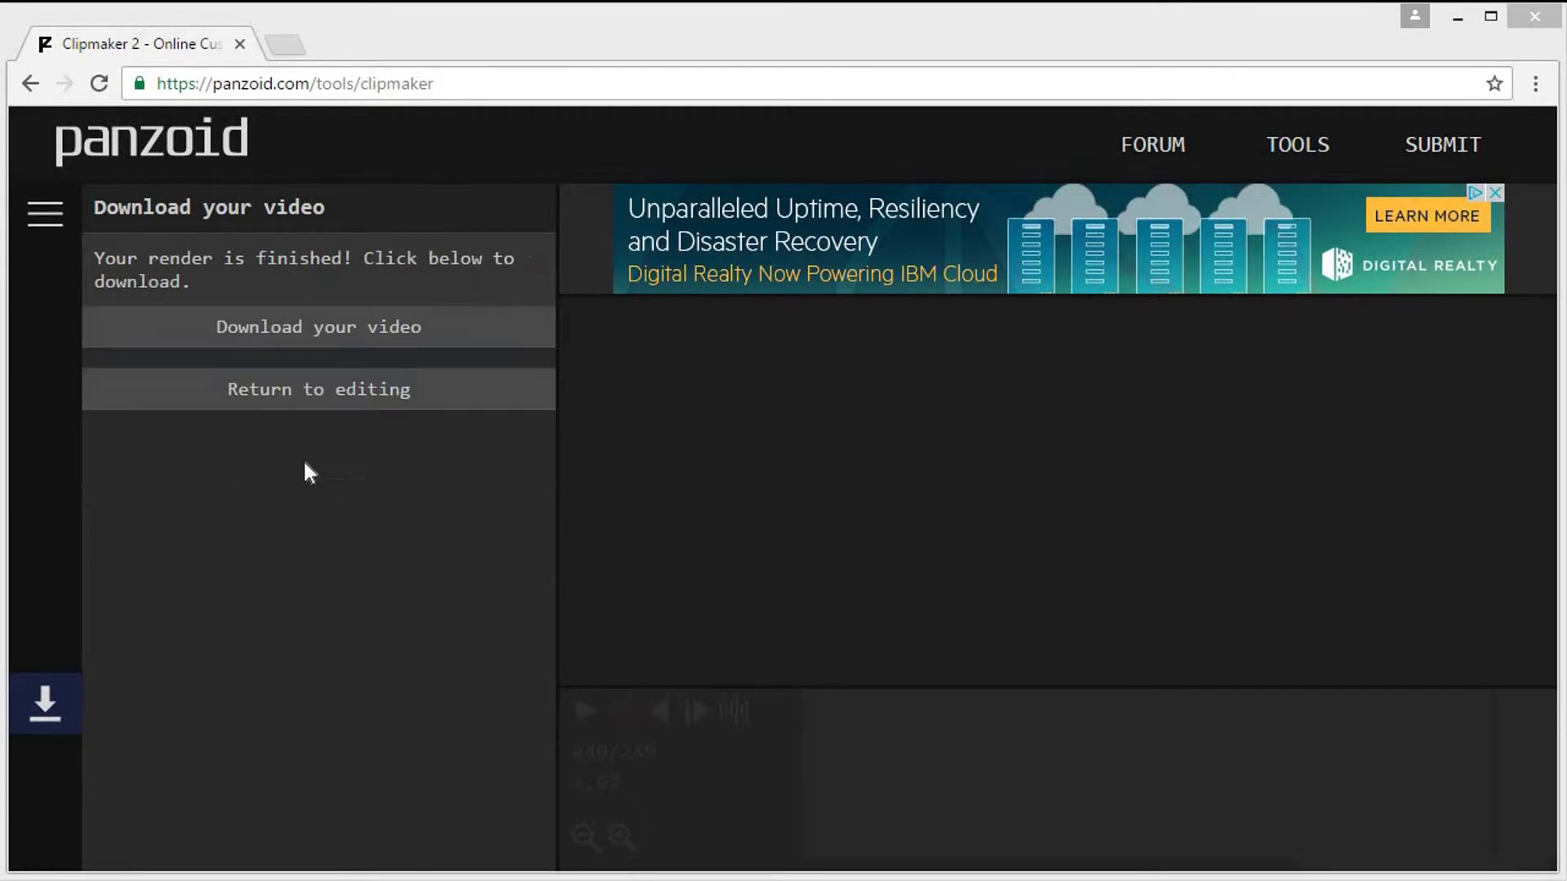
# Step: Download the finished render as video (5).mkv
pyautogui.click(364, 311)
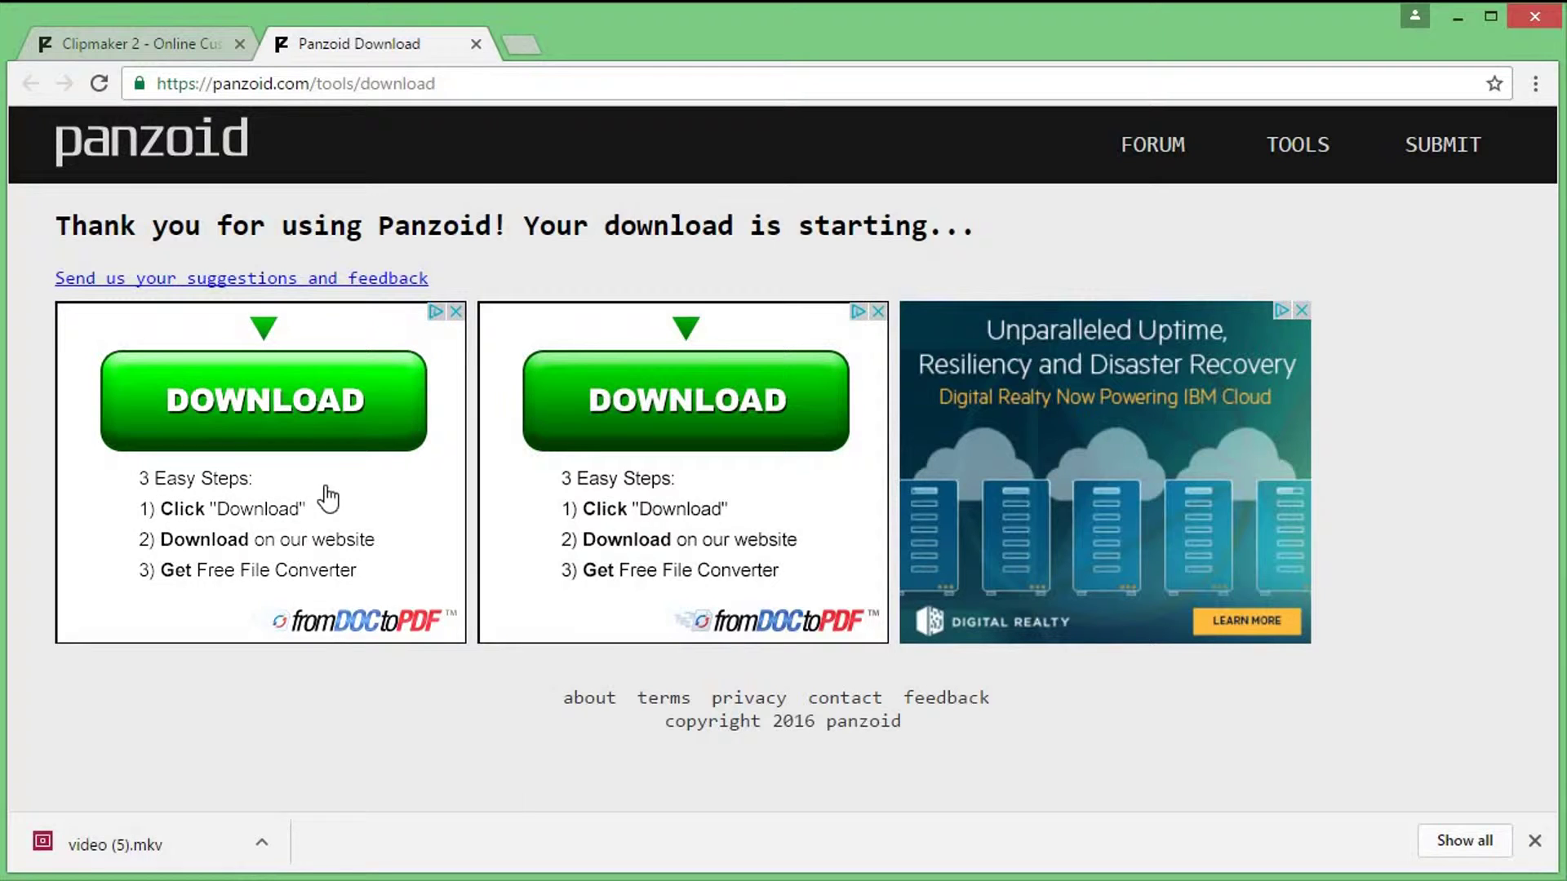
# Step: Load YouTube in a new browser tab
pyautogui.click(533, 52)
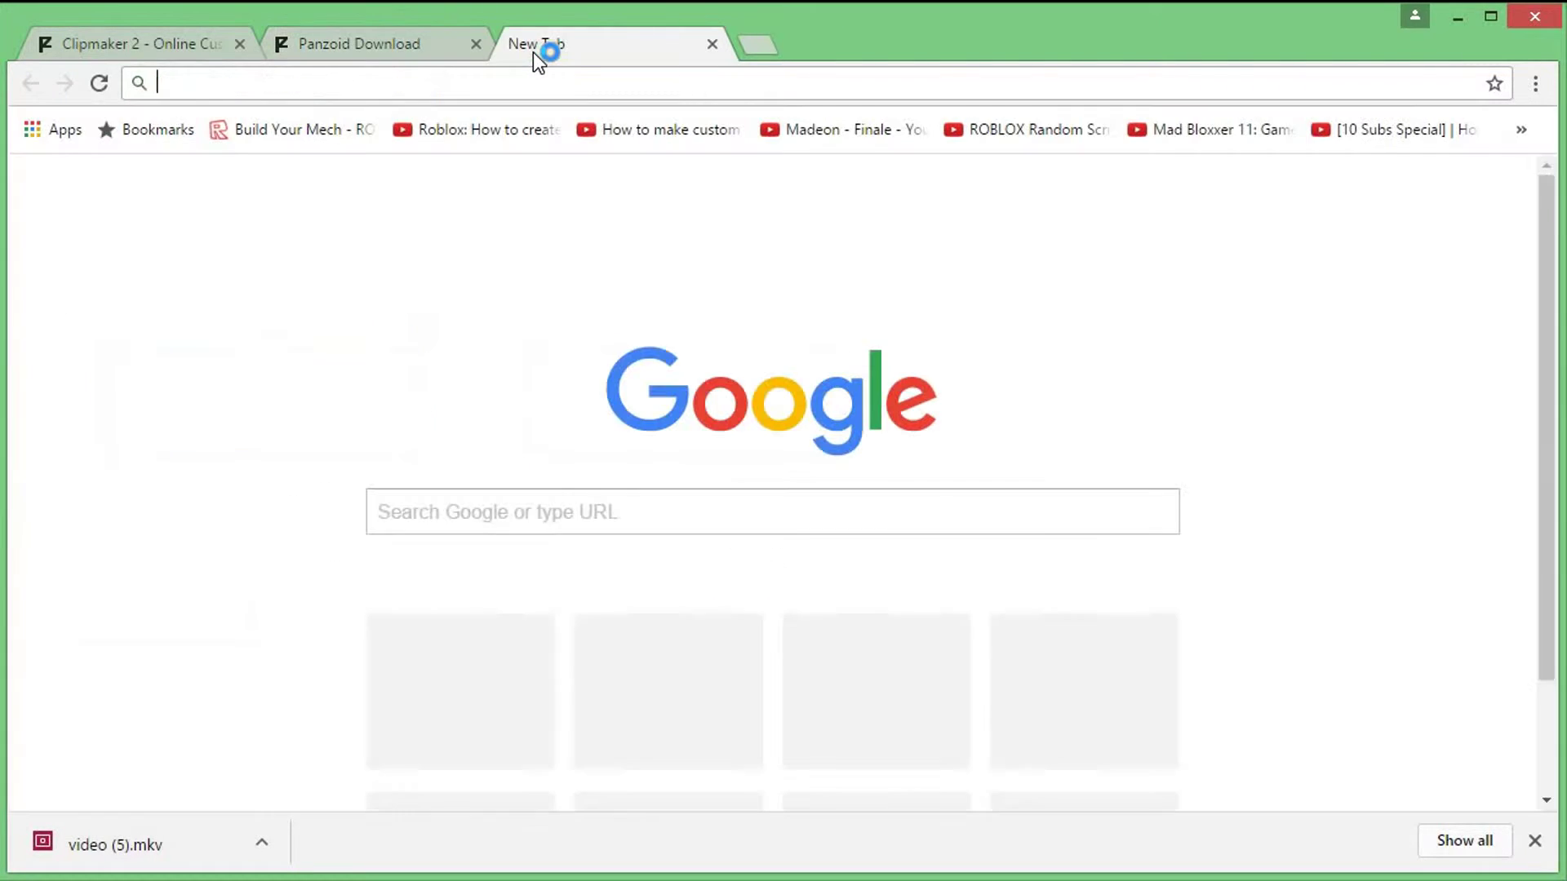
pyautogui.write('youtube.com')
pyautogui.press('Return')
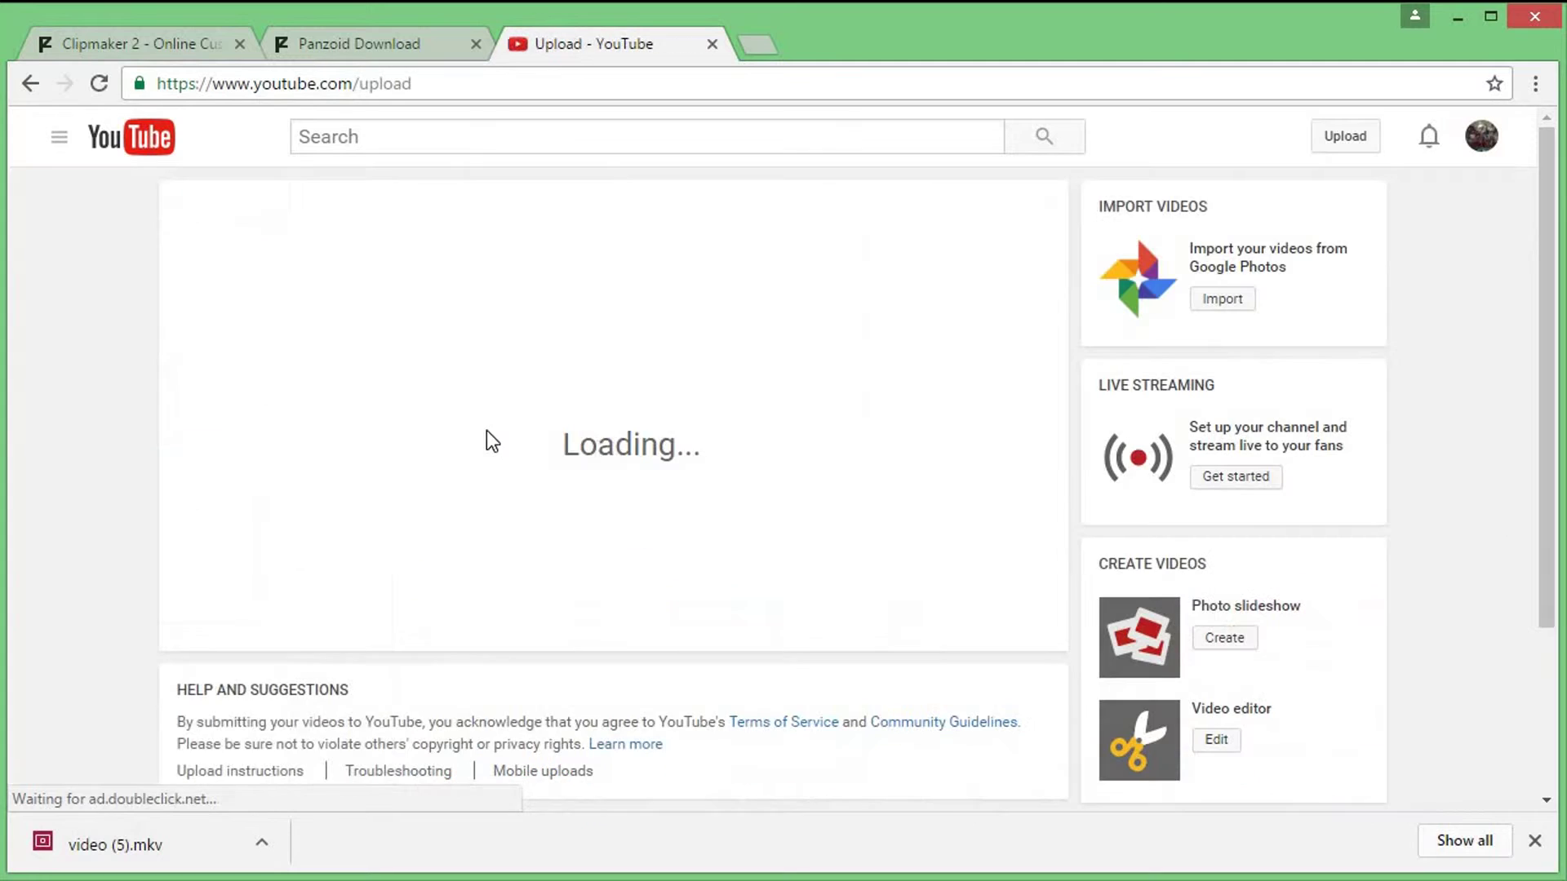
# Step: Upload video (5).mkv from the downloads bar and select its 'video 5' title
pyautogui.moveTo(98, 858); pyautogui.dragTo(580, 331)
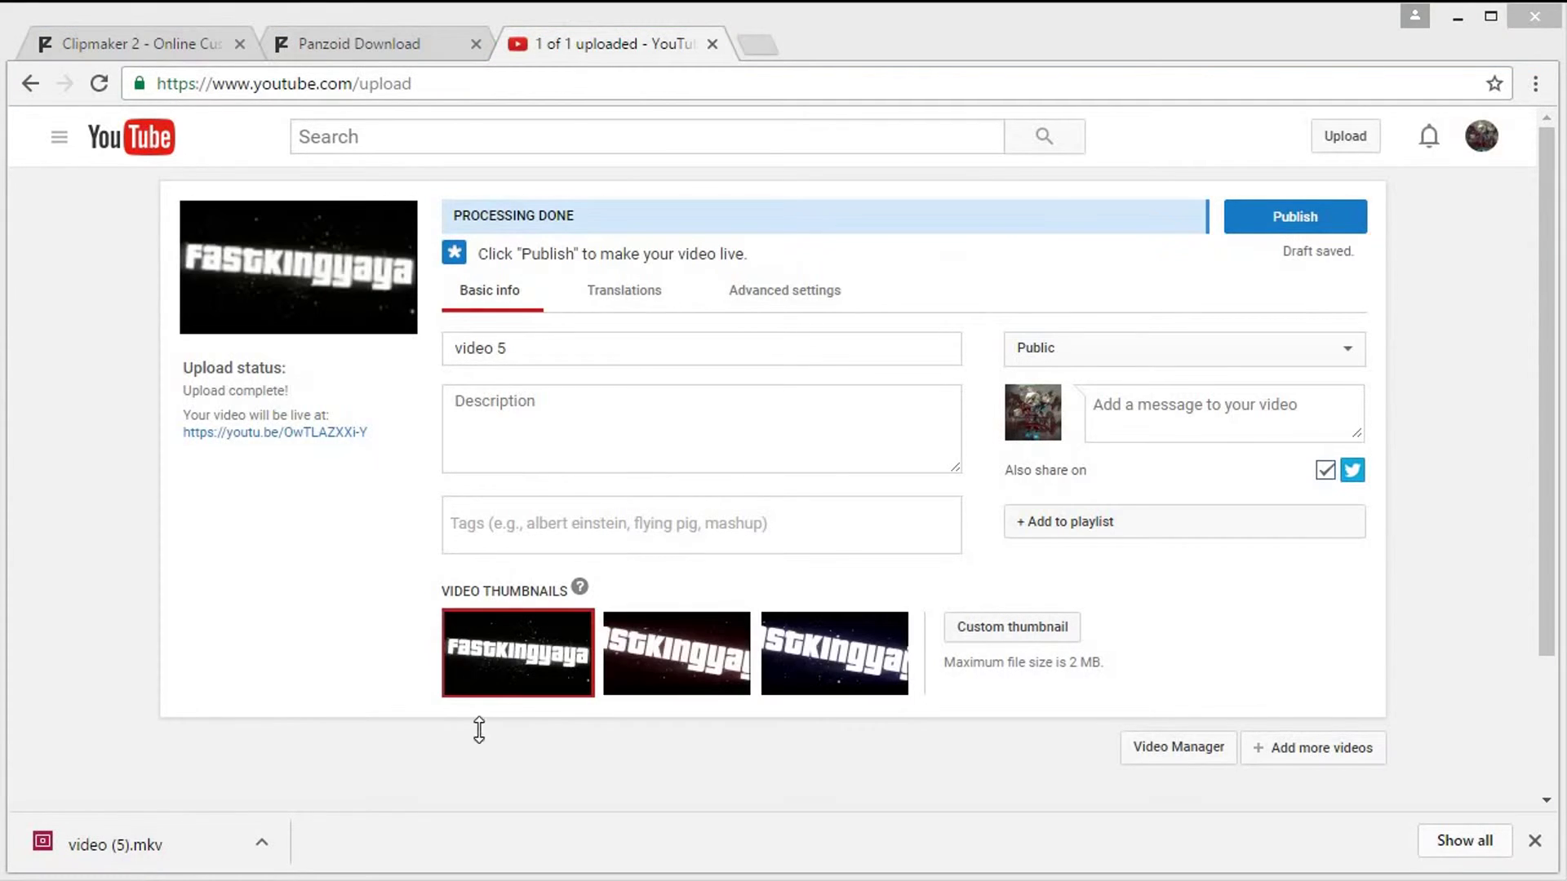
pyautogui.click(699, 563)
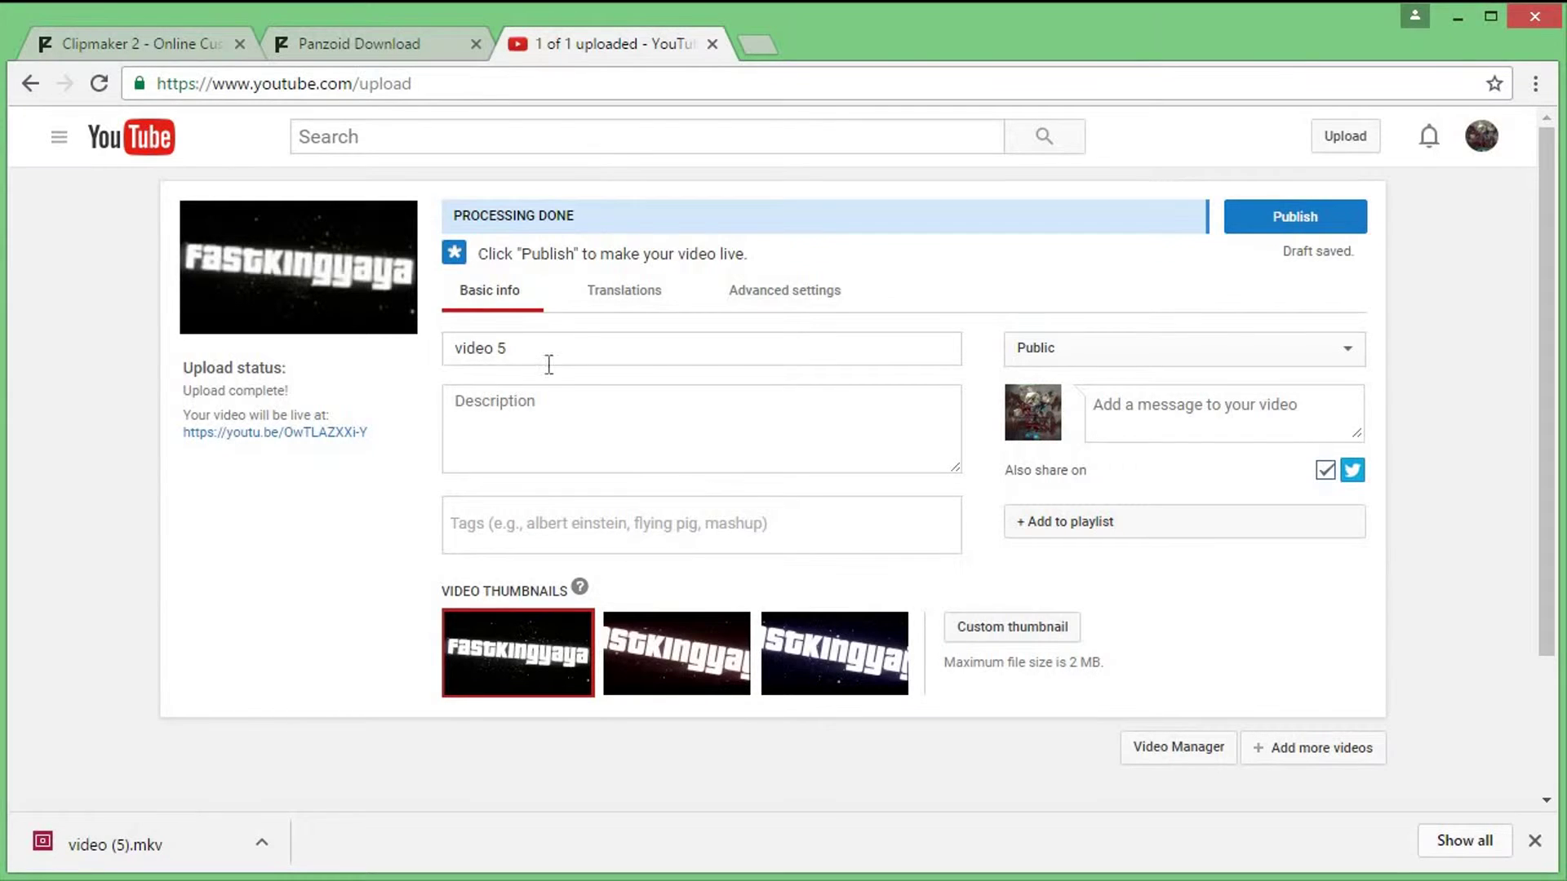
pyautogui.moveTo(545, 340); pyautogui.dragTo(462, 342)
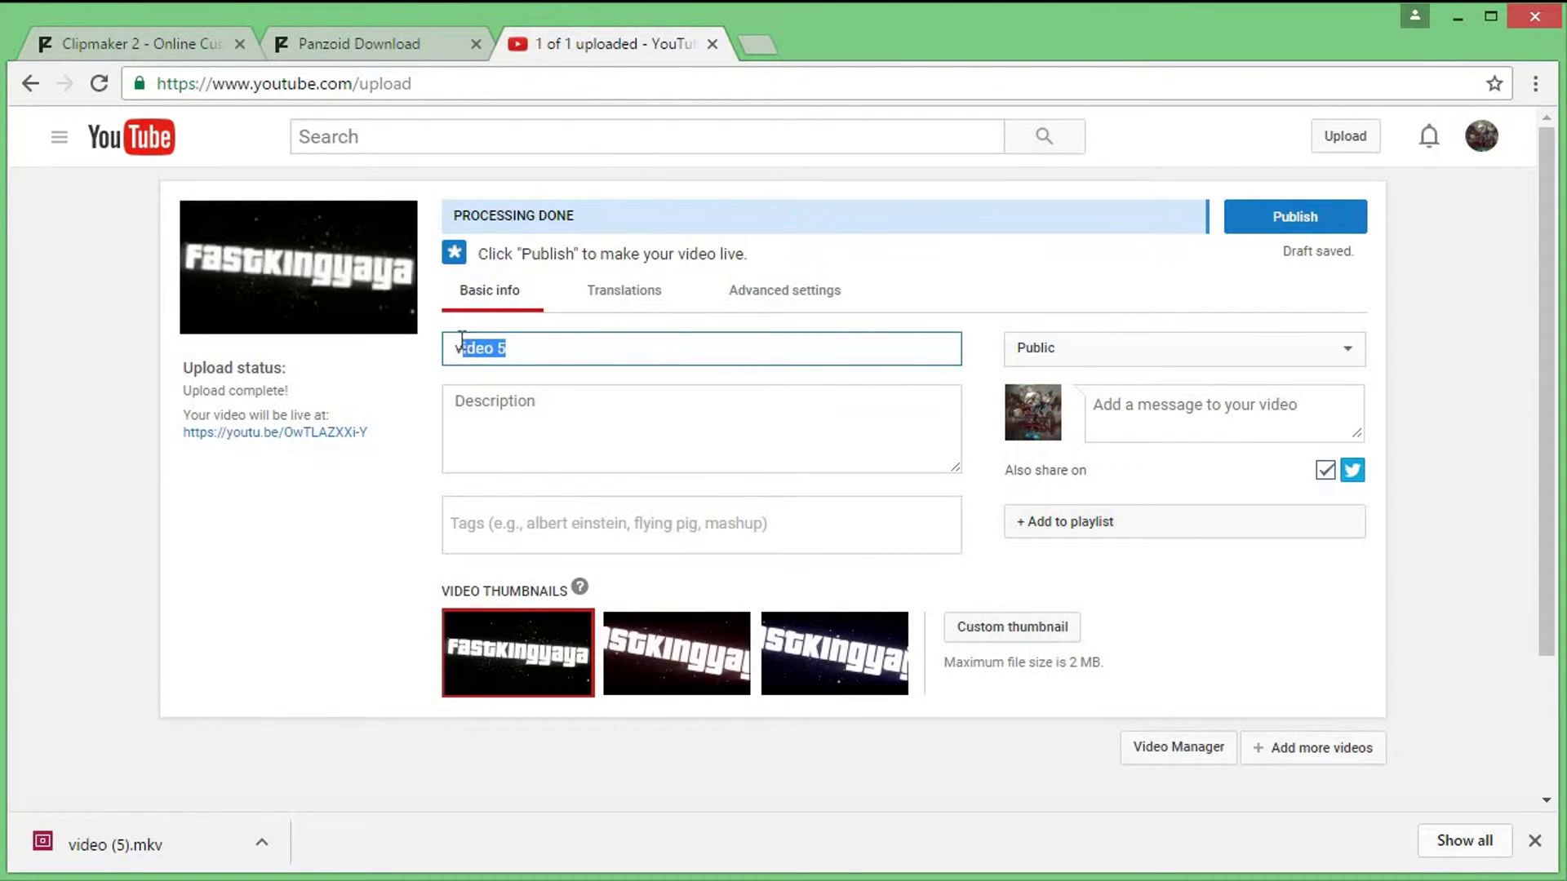